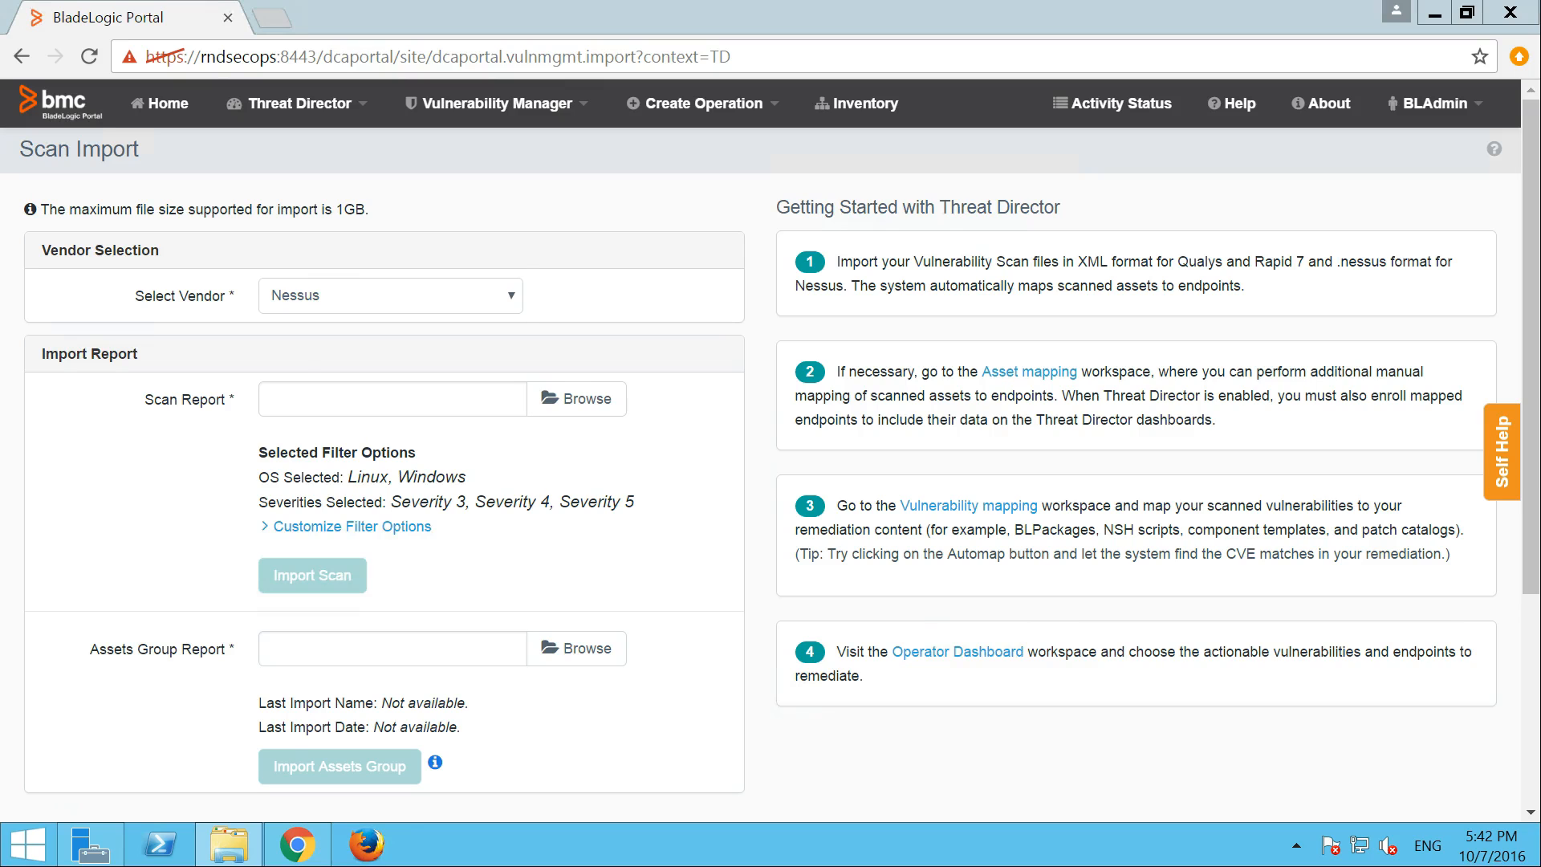
Step: Import the Qualys scan report AG1_RHEL-5 from the Backup folder and confirm the import
{"action": "left_click", "coordinate": [505, 297]}
{"action": "left_click", "coordinate": [474, 340]}
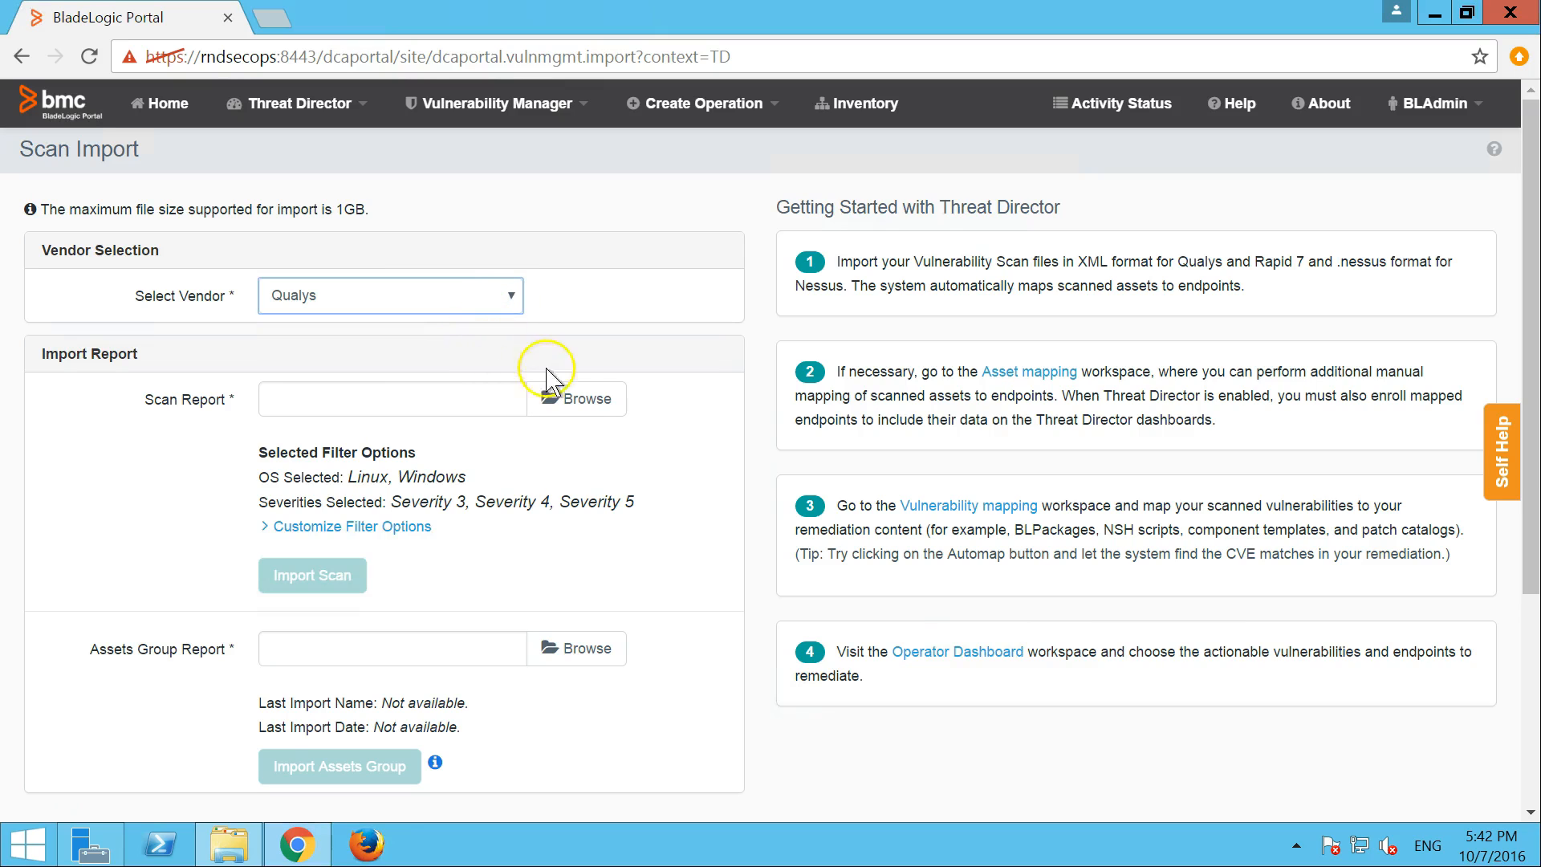
{"action": "left_click", "coordinate": [585, 399]}
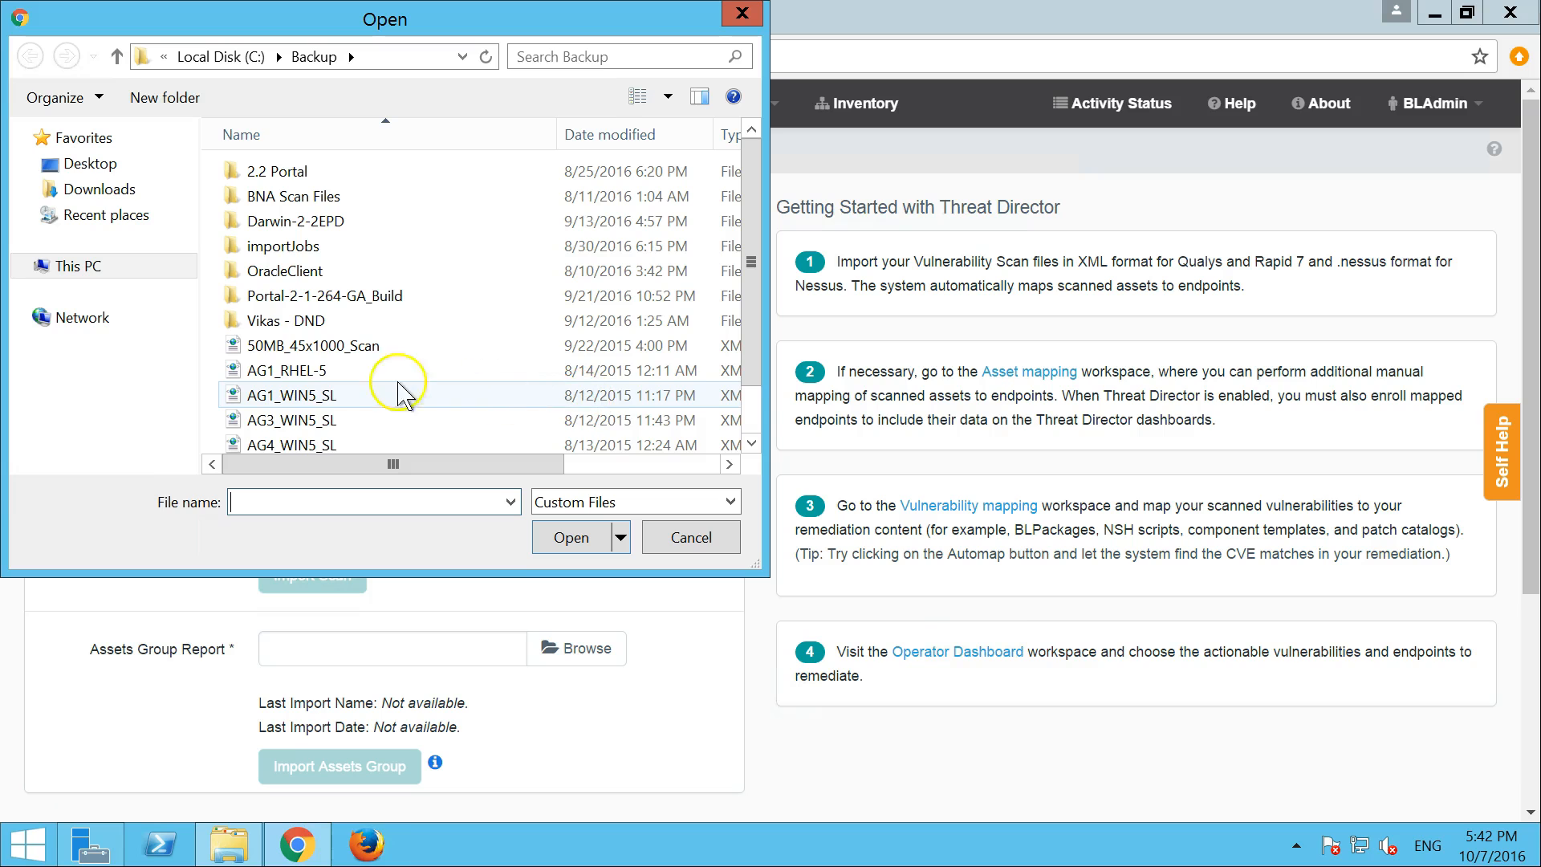
{"action": "left_click", "coordinate": [313, 370]}
{"action": "left_click", "coordinate": [553, 536]}
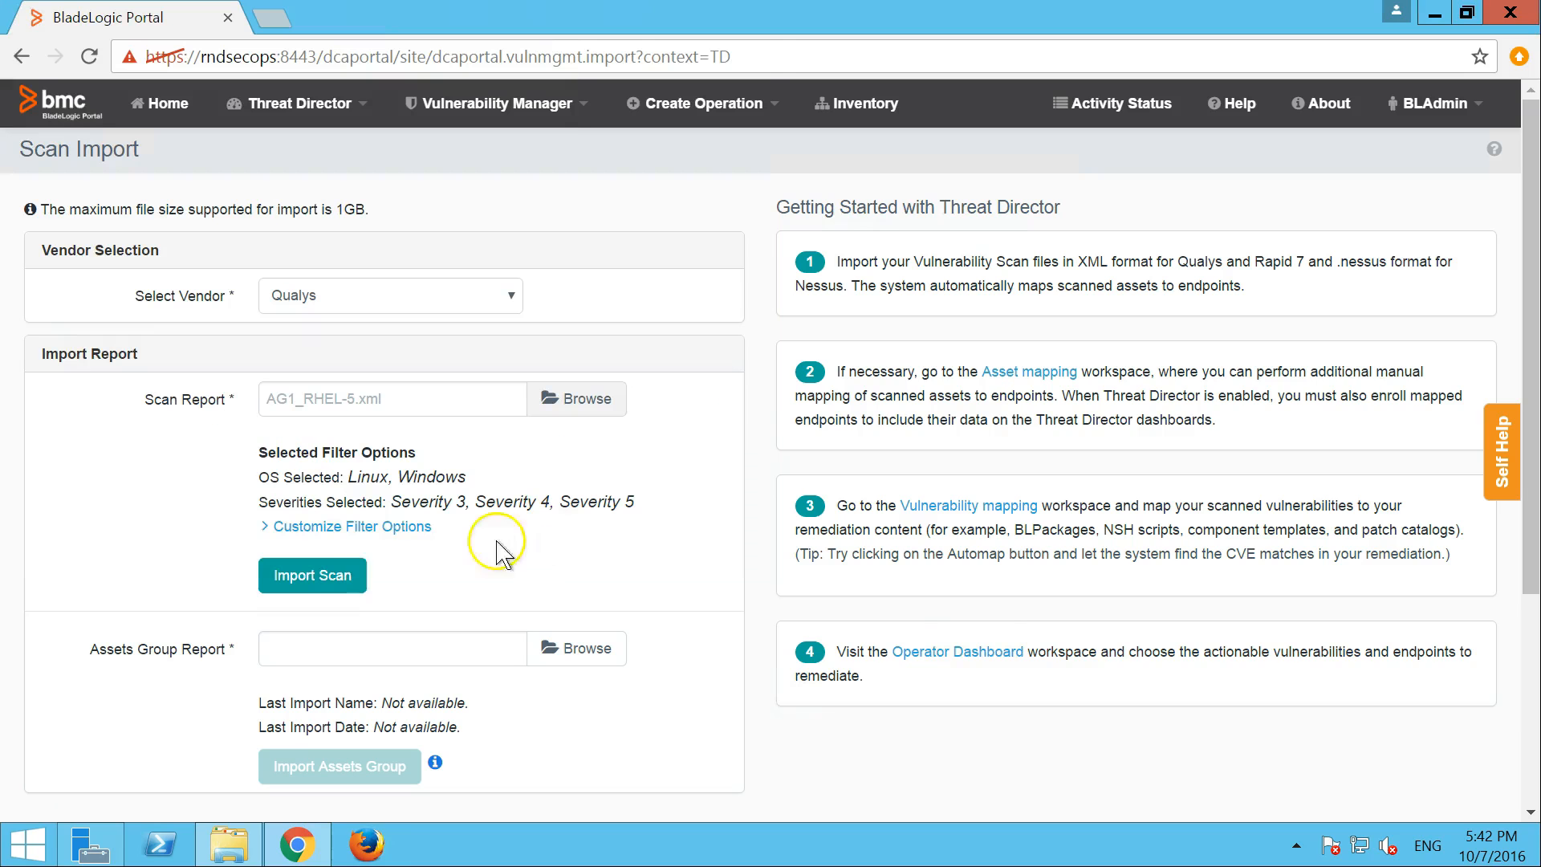
{"action": "left_click", "coordinate": [326, 576]}
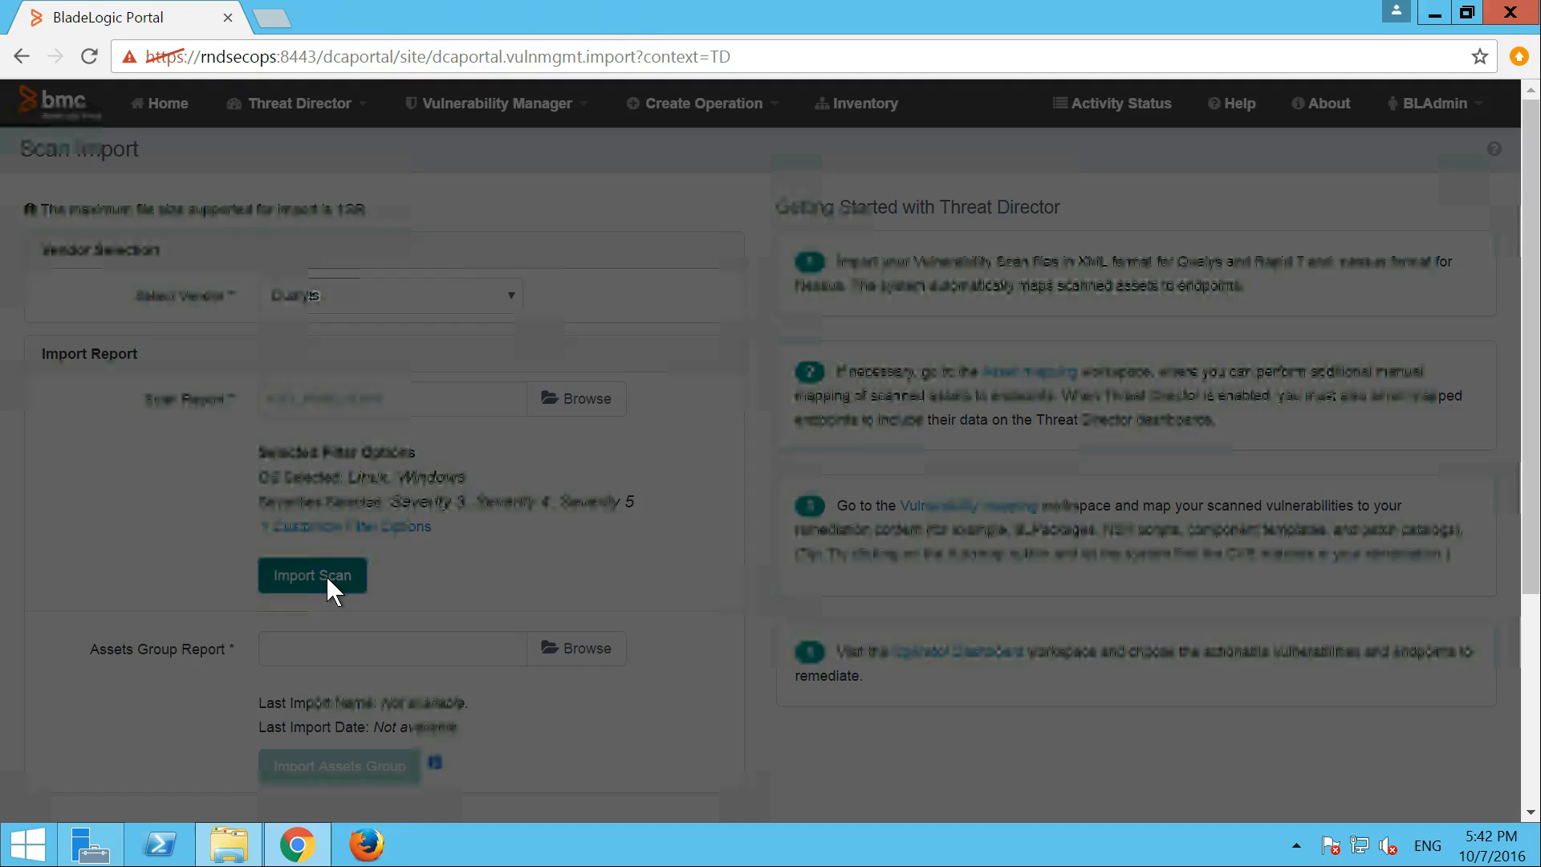
{"action": "left_click", "coordinate": [1073, 414]}
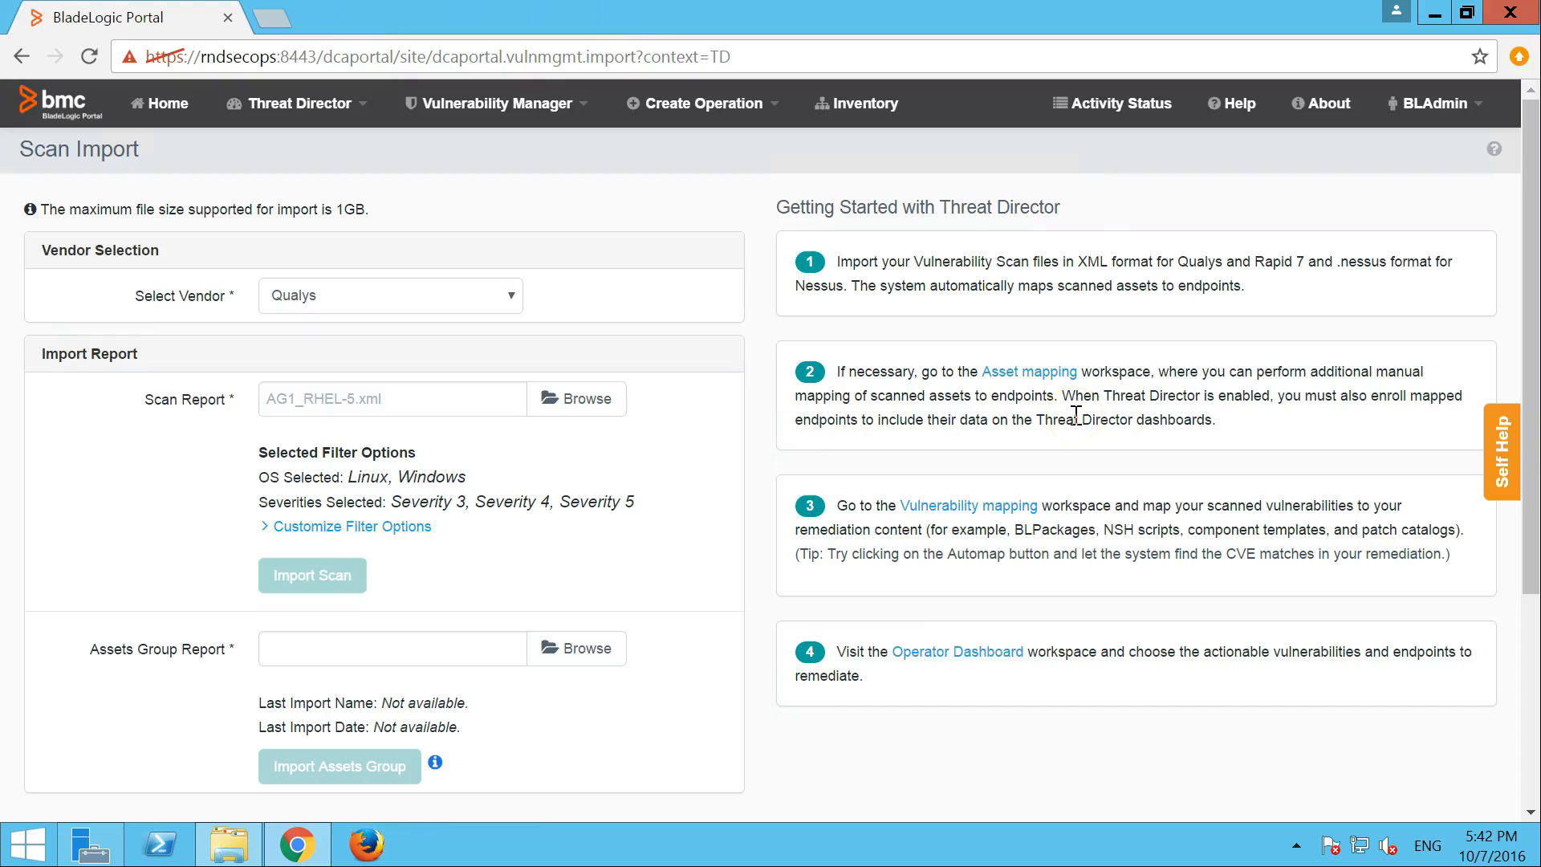
Step: Go to Activity Status and read the additional information for the AG1_RHEL-5.xml import, closing the details when done
{"action": "left_click", "coordinate": [1116, 114]}
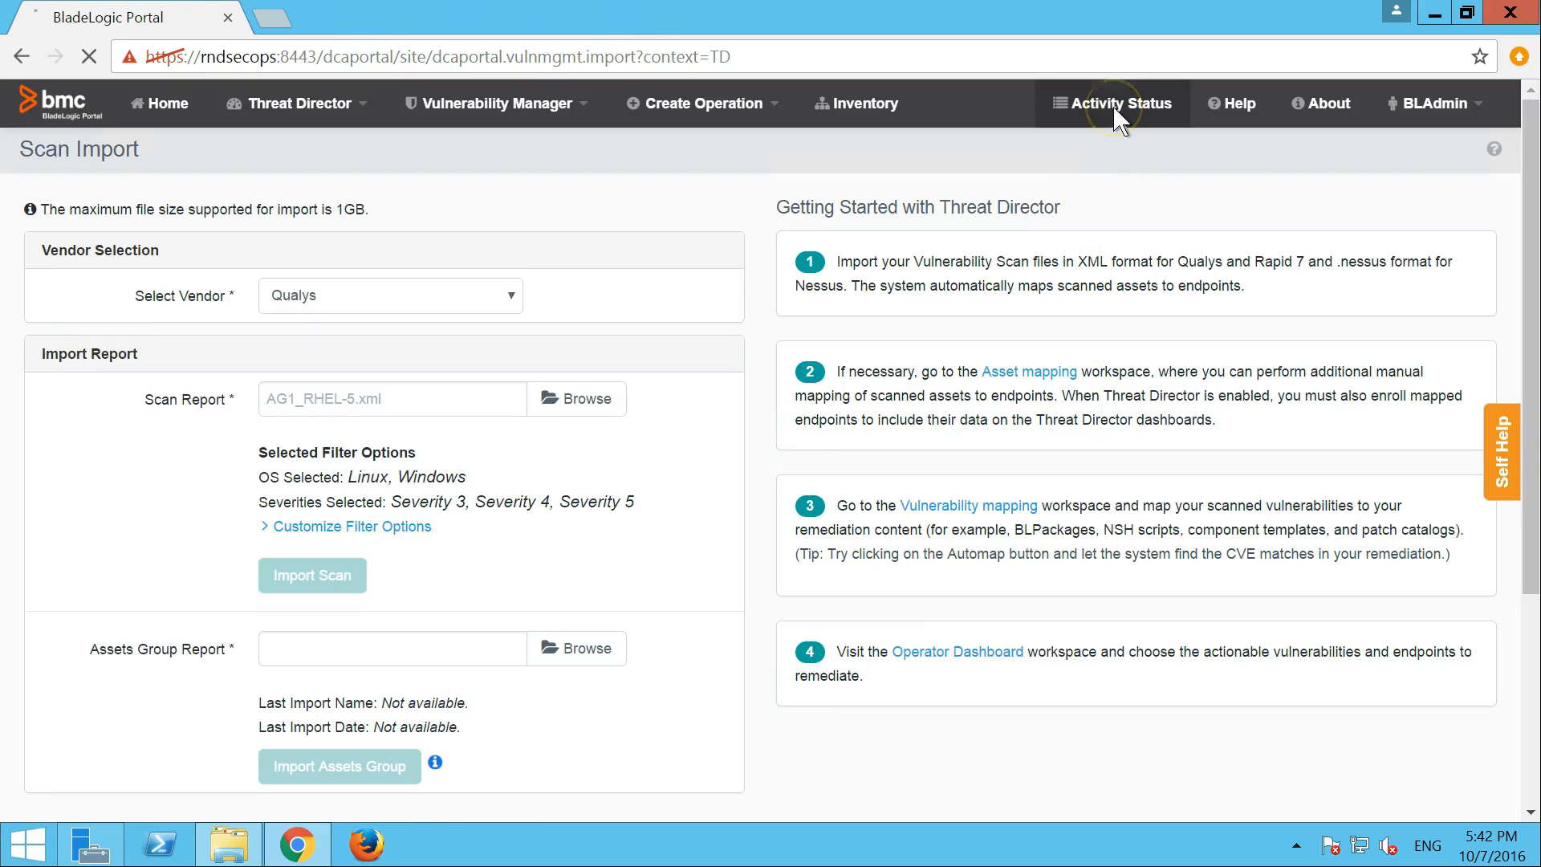
{"action": "left_click", "coordinate": [110, 377]}
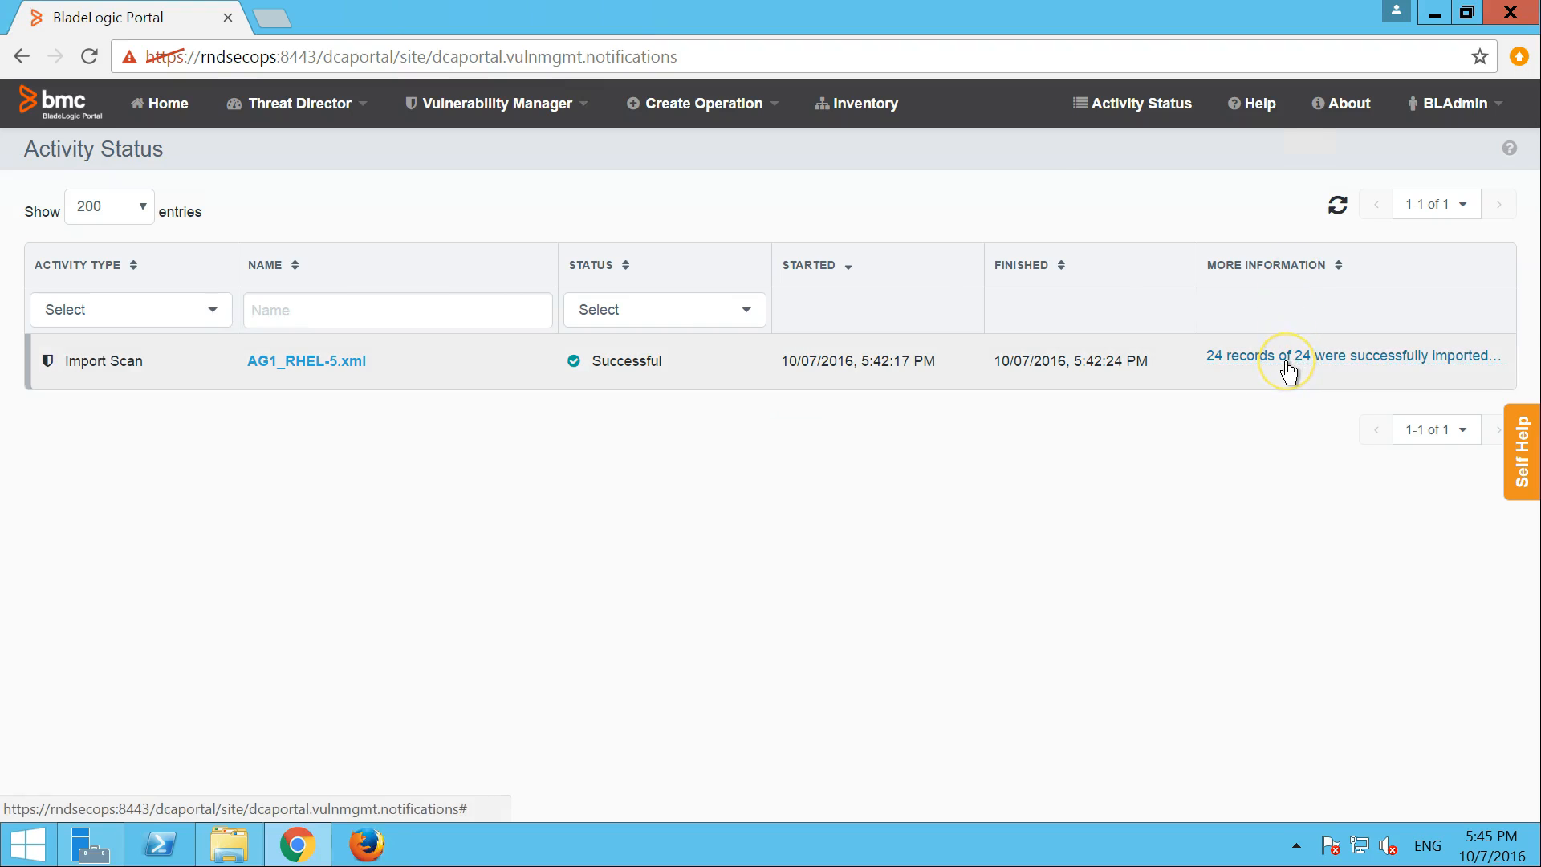
{"action": "left_click", "coordinate": [1288, 371]}
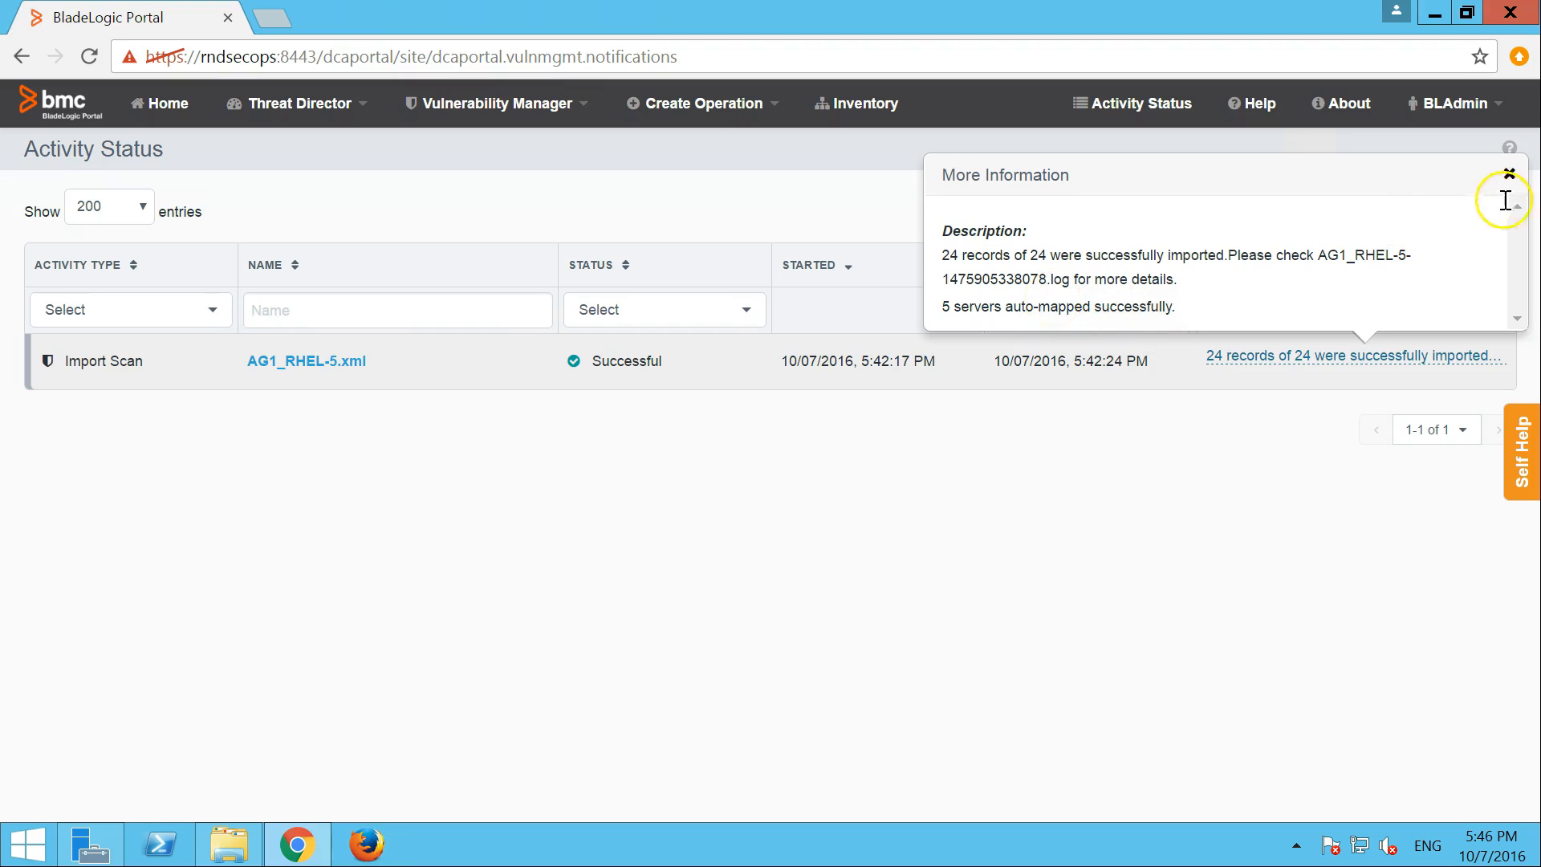
{"action": "left_click", "coordinate": [1507, 173]}
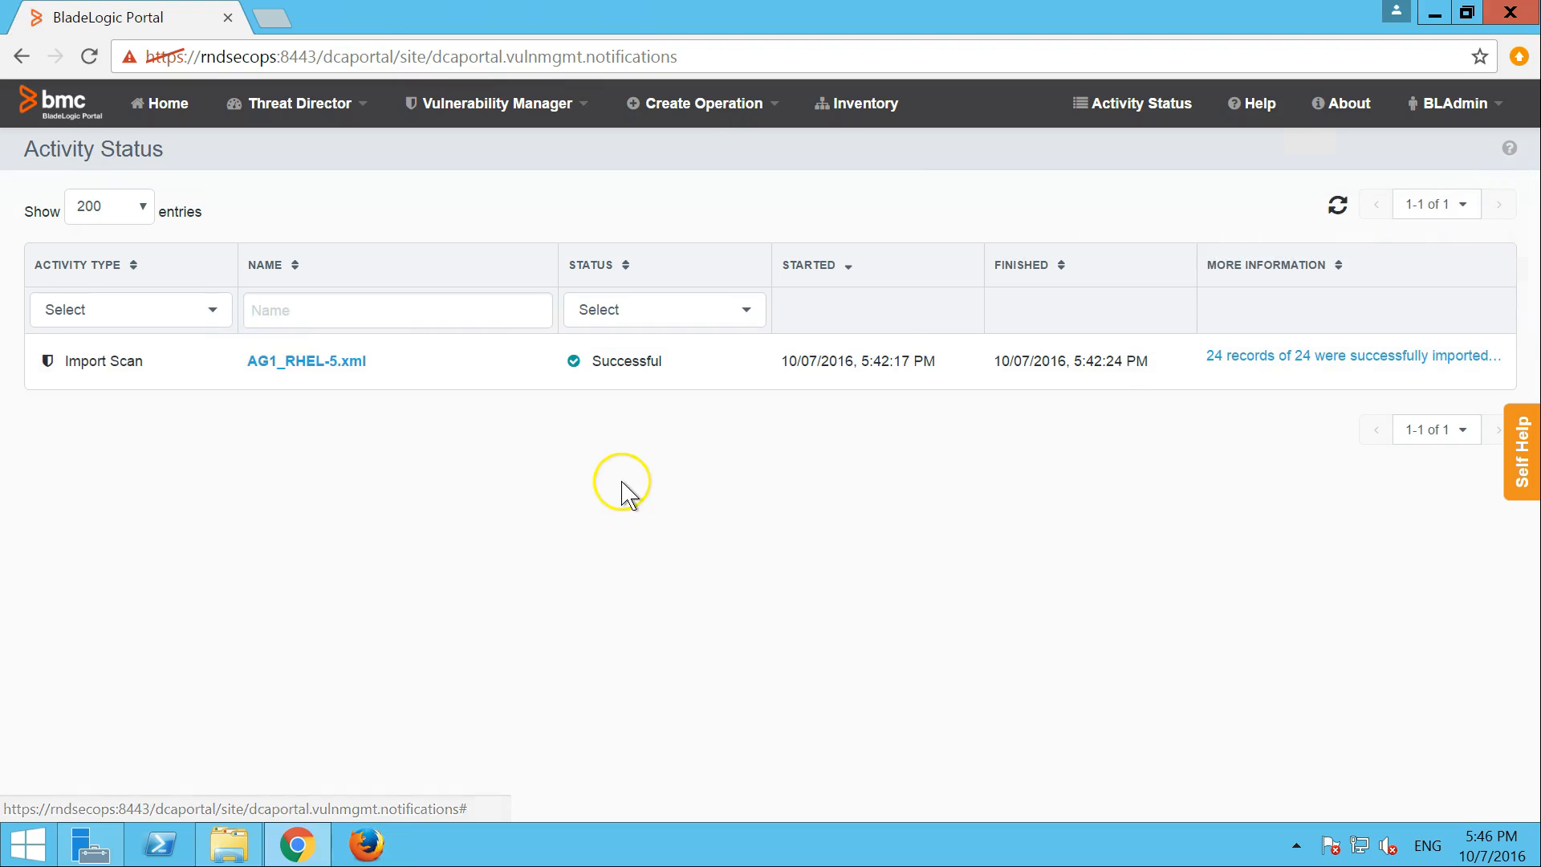
Step: Inspect the AG1_RHEL-5.xml record in the imported scans list, including who imported it, and return to Activity Status
{"action": "left_click", "coordinate": [328, 372]}
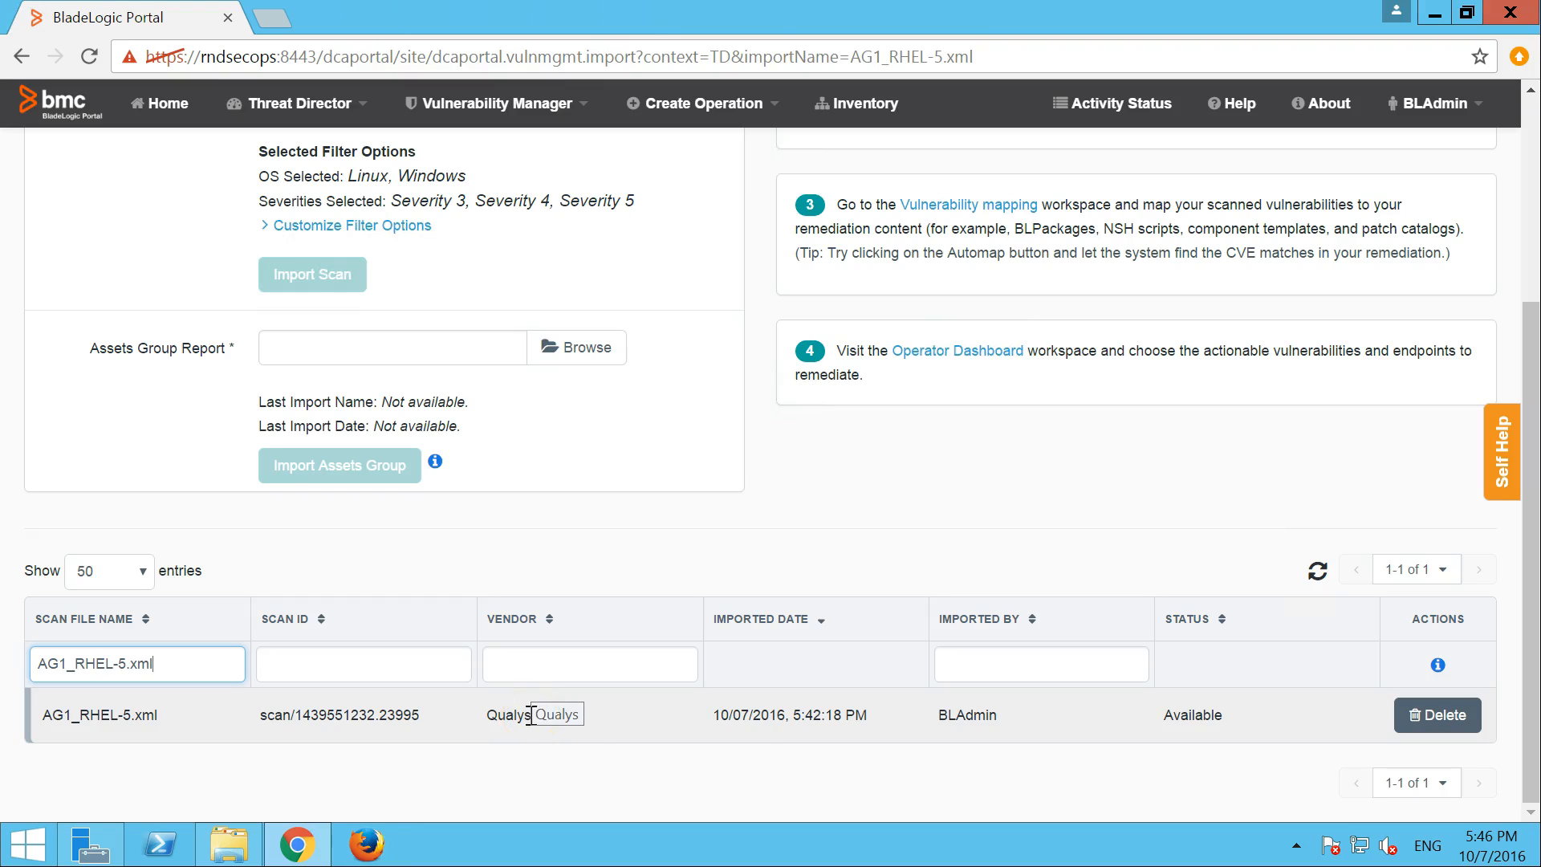
{"action": "left_click_drag", "start_coordinate": [1002, 716], "coordinate": [922, 712]}
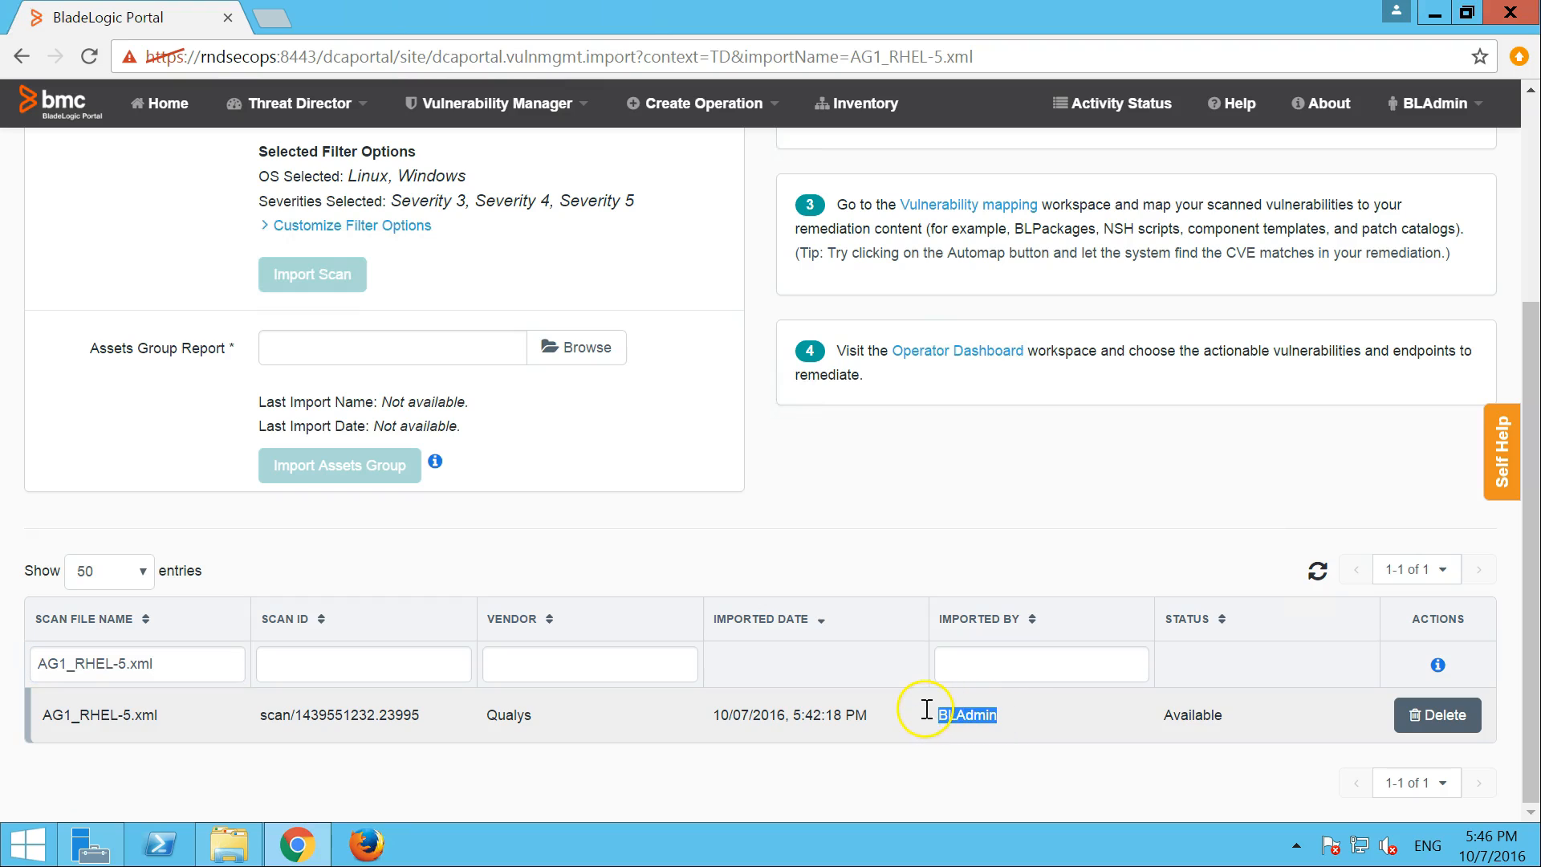
{"action": "left_click", "coordinate": [1179, 795]}
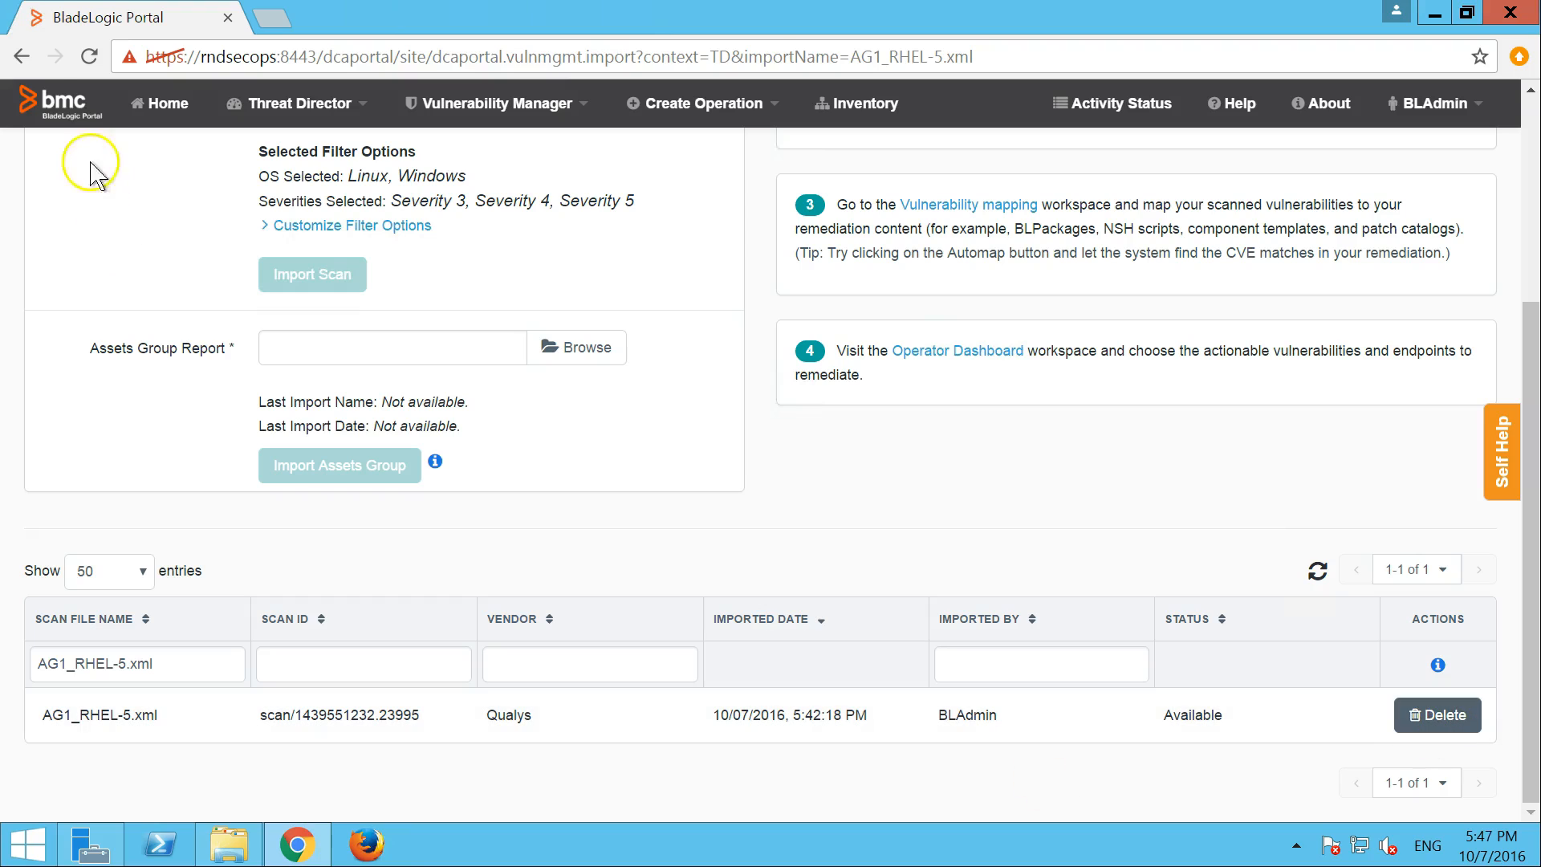
{"action": "left_click", "coordinate": [22, 56]}
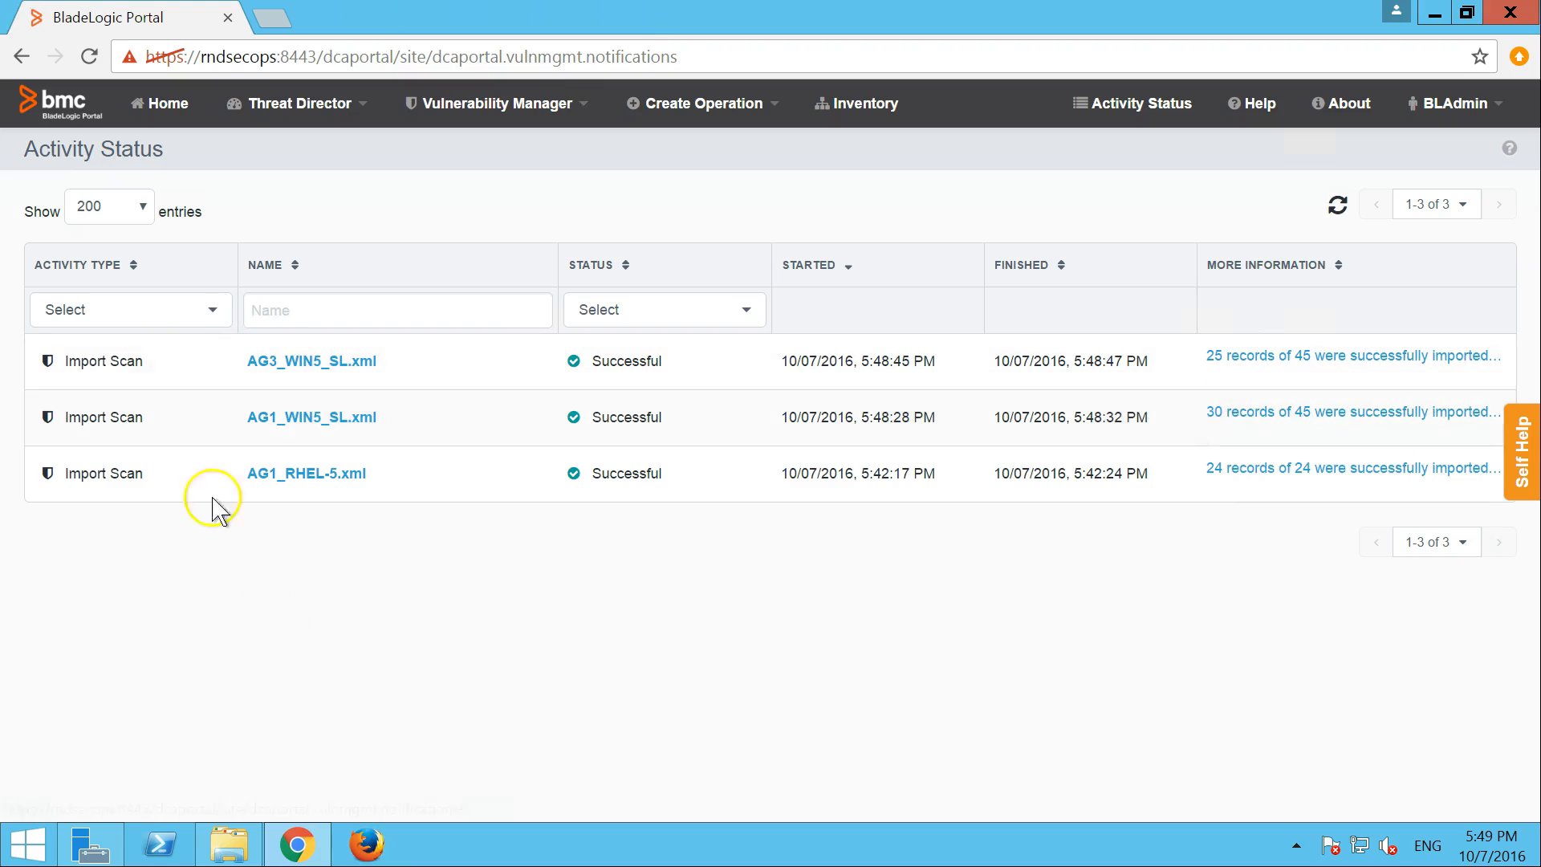
Step: Delete the AG1_RHEL-5.xml report from the imported scans on the Scan Import page and confirm the deletion
{"action": "left_click", "coordinate": [312, 120]}
{"action": "left_click", "coordinate": [289, 281]}
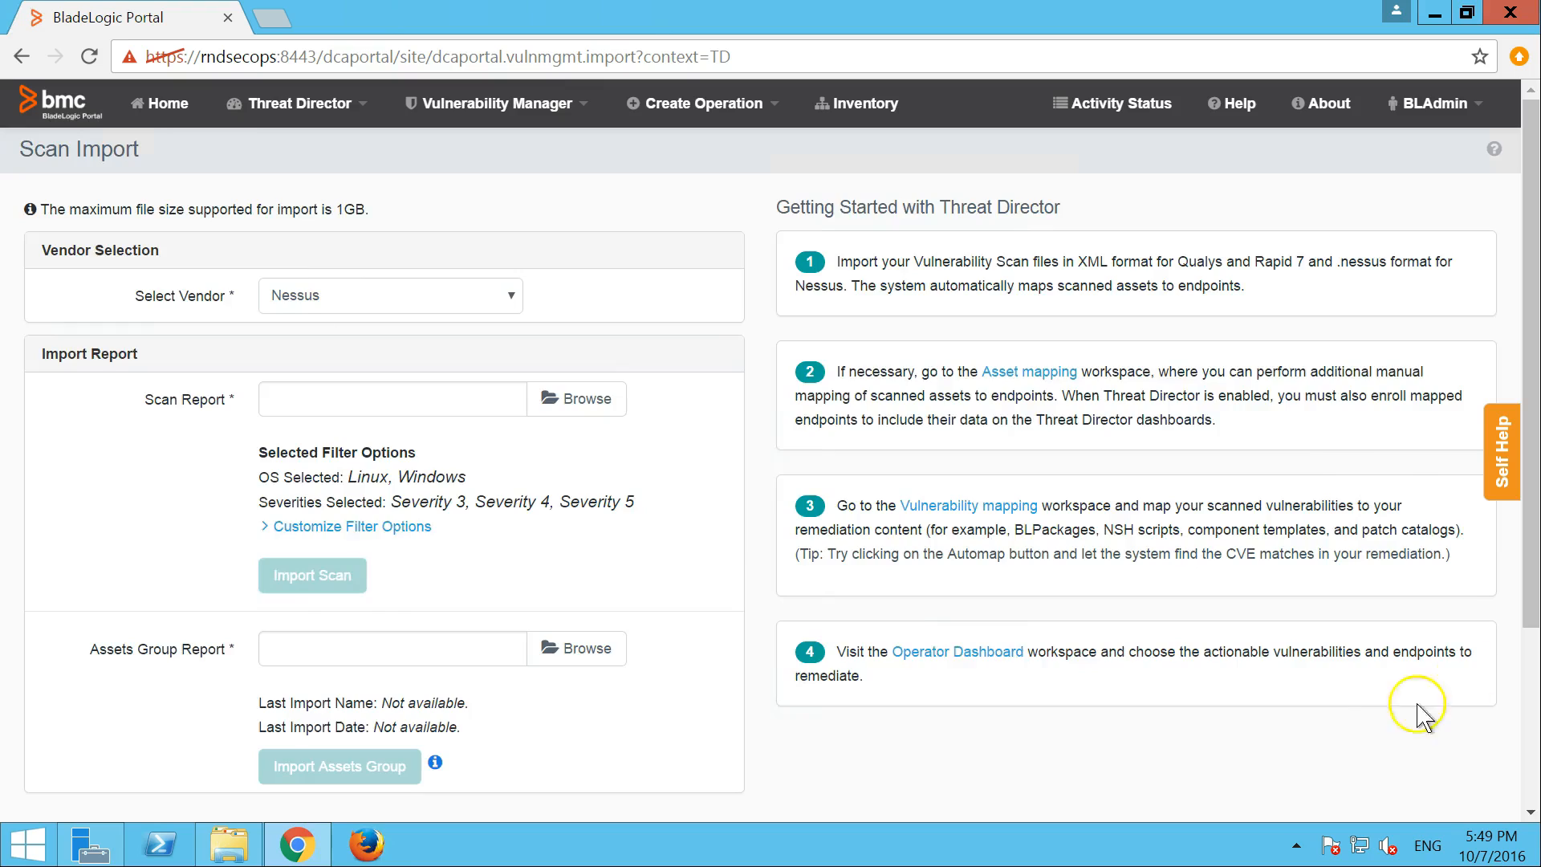
{"action": "scroll", "coordinate": [1152, 798], "scroll_direction": "down", "scroll_amount": 4}
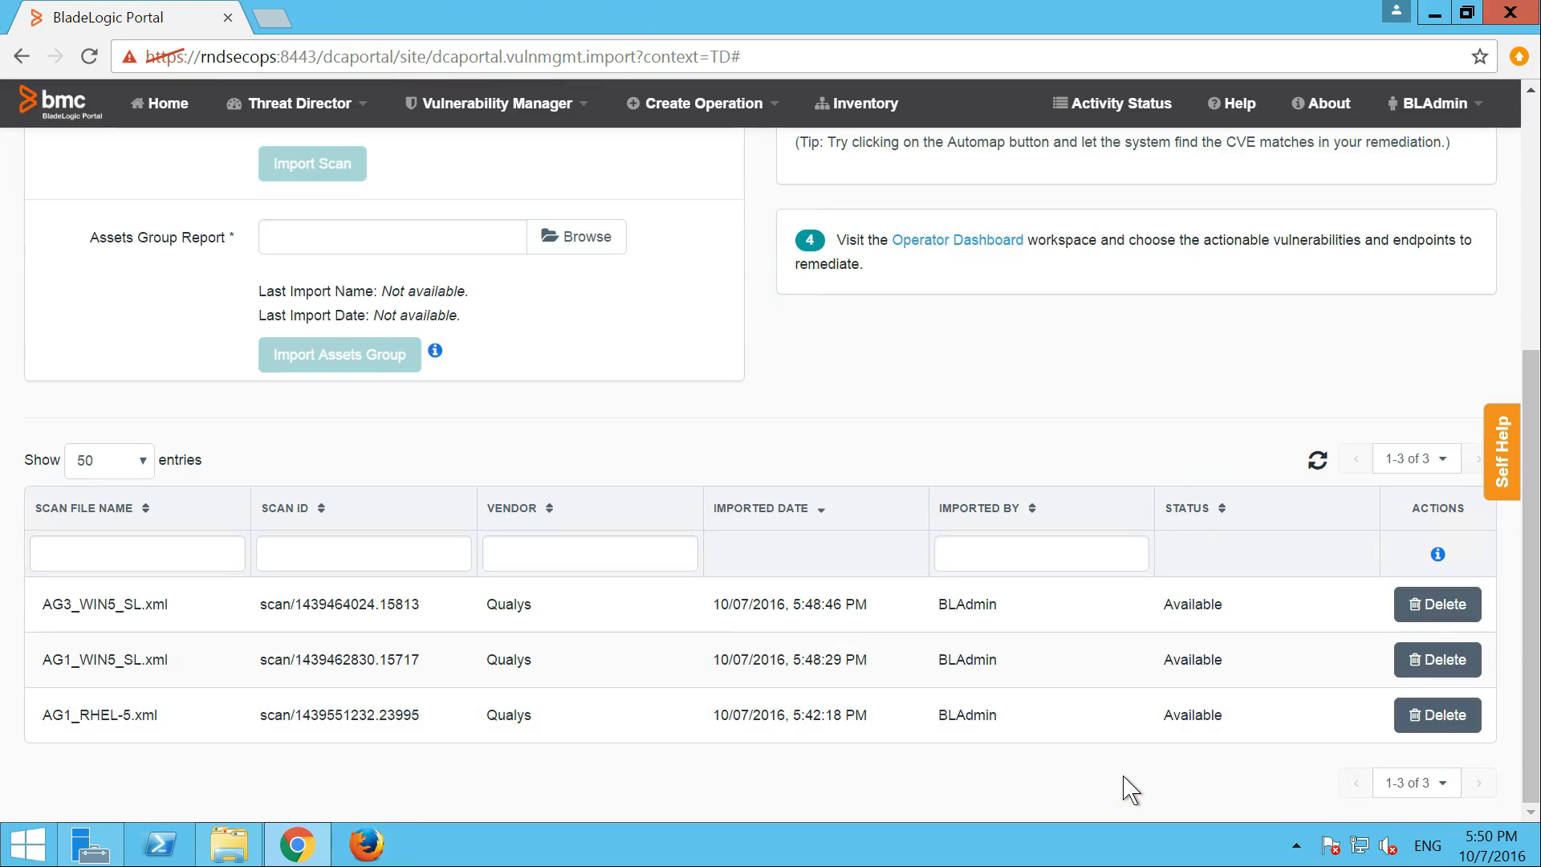
{"action": "left_click", "coordinate": [1439, 715]}
{"action": "left_click", "coordinate": [1063, 431]}
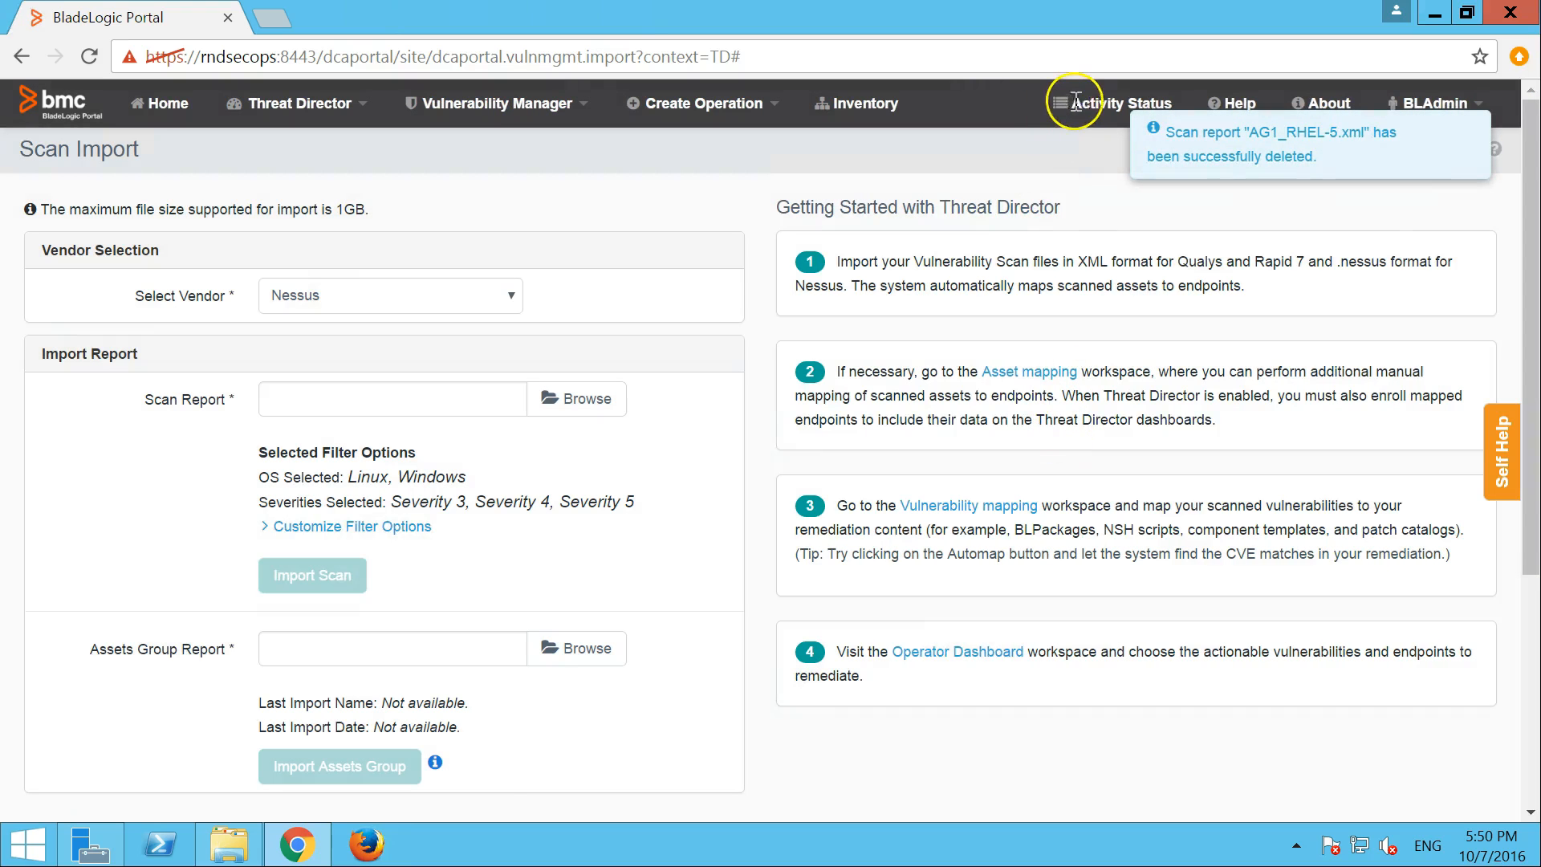
Step: Go to Activity Status and filter the activities by the Delete Scan type
{"action": "left_click", "coordinate": [1091, 111]}
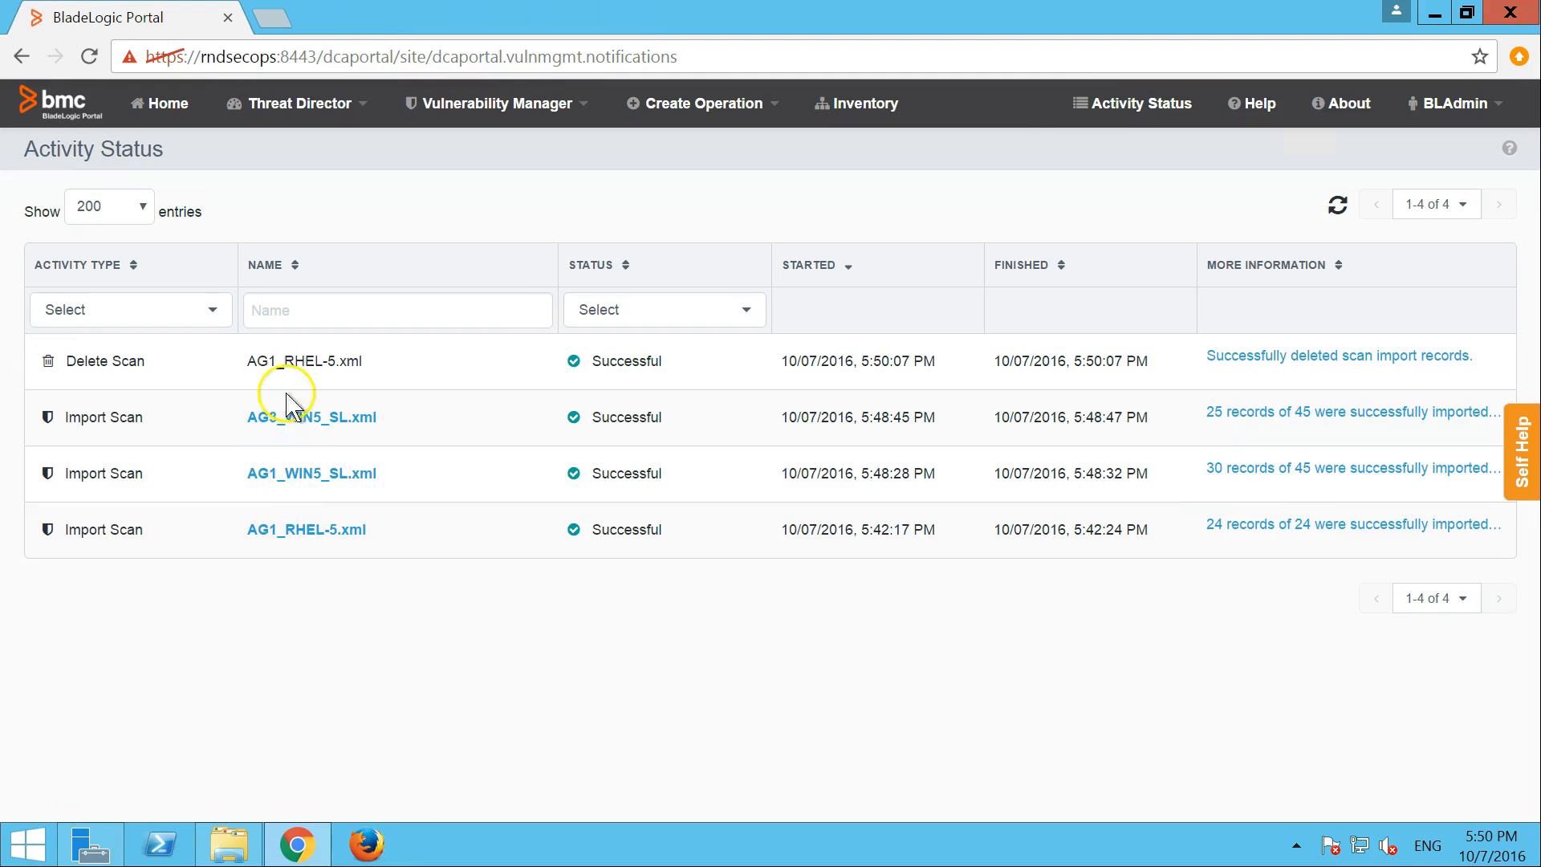
{"action": "left_click", "coordinate": [212, 310]}
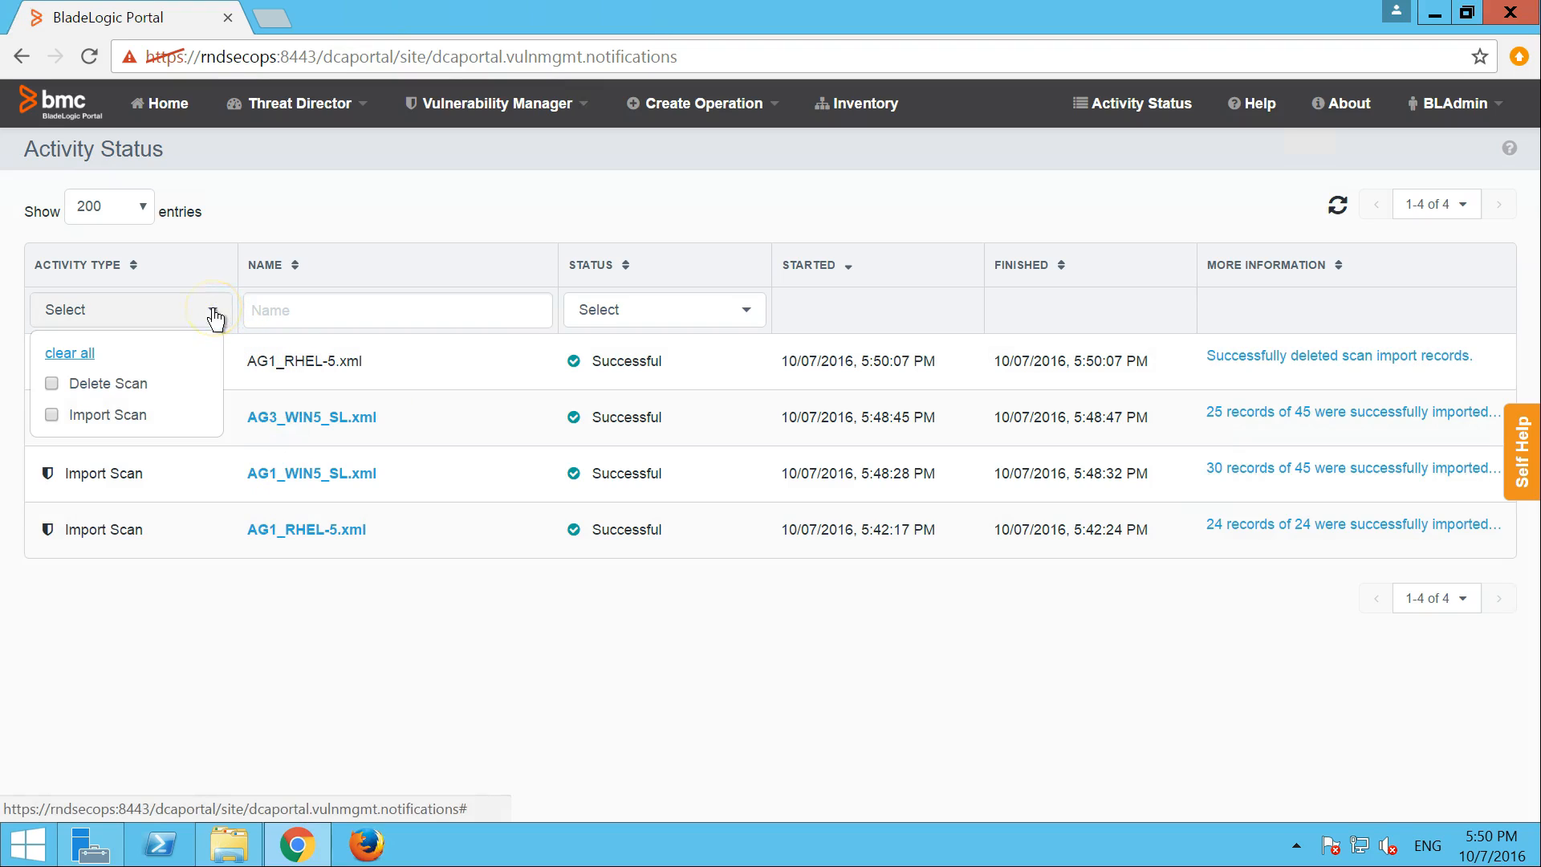
{"action": "left_click", "coordinate": [130, 385]}
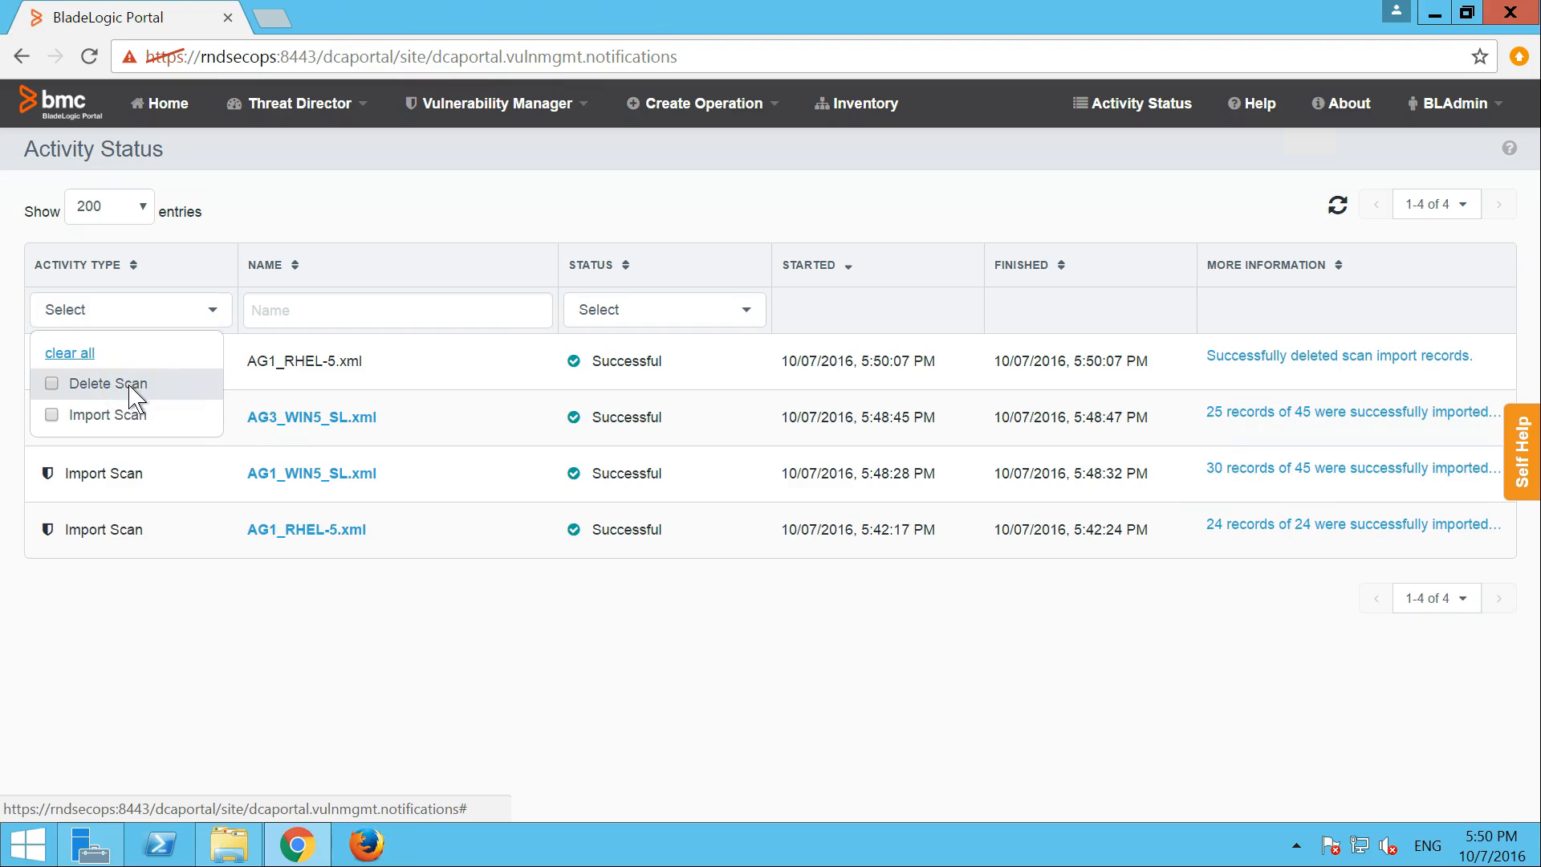
{"action": "left_click", "coordinate": [302, 459]}
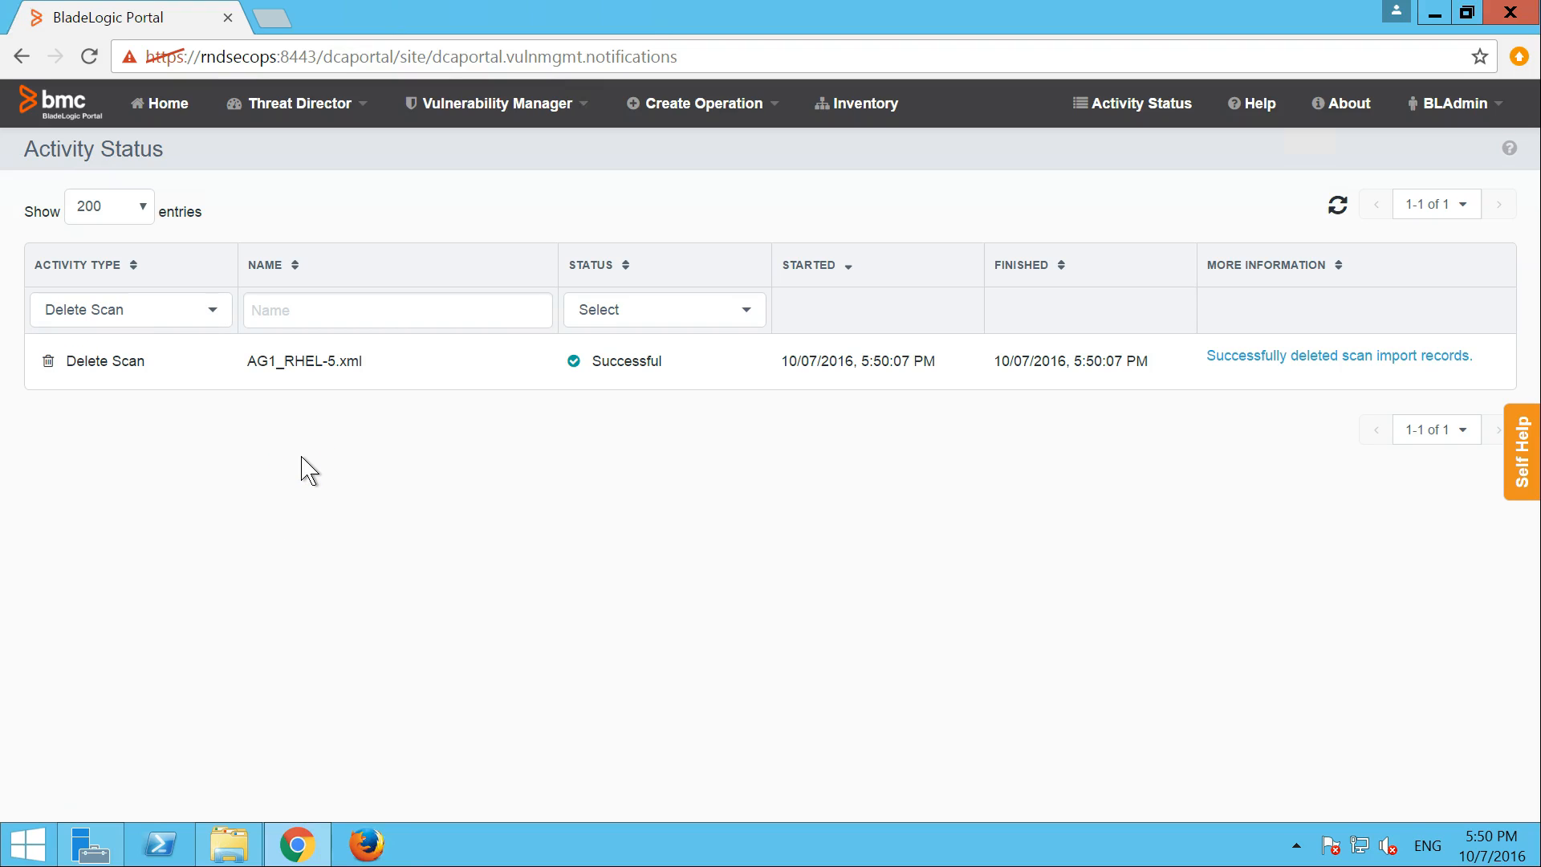
Step: Change the activity type filter to show only Import Scan activities
{"action": "left_click", "coordinate": [206, 314]}
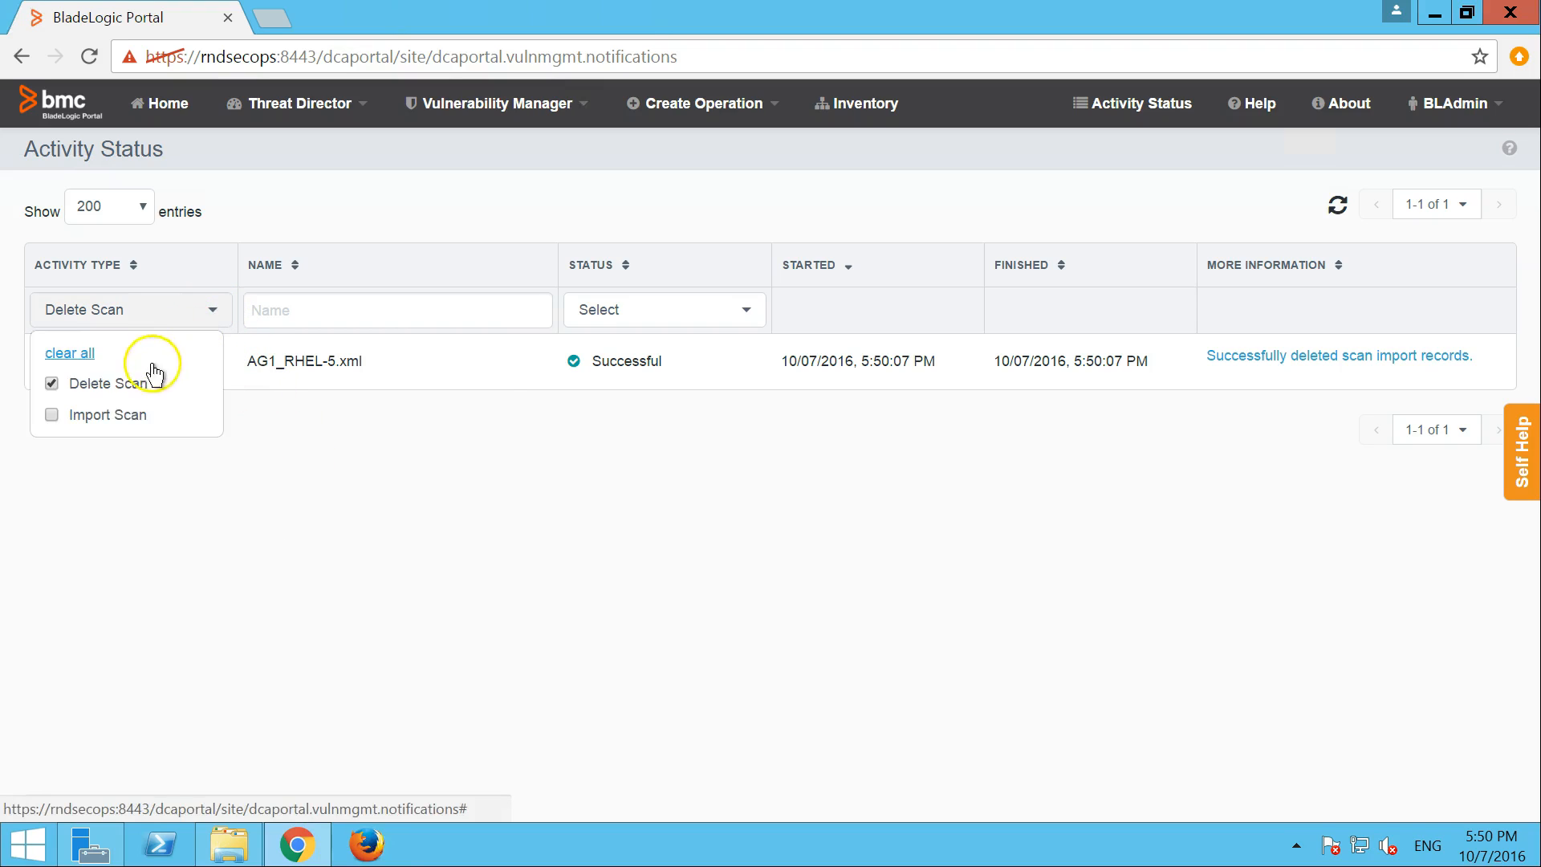
{"action": "left_click", "coordinate": [121, 387]}
{"action": "left_click", "coordinate": [108, 417]}
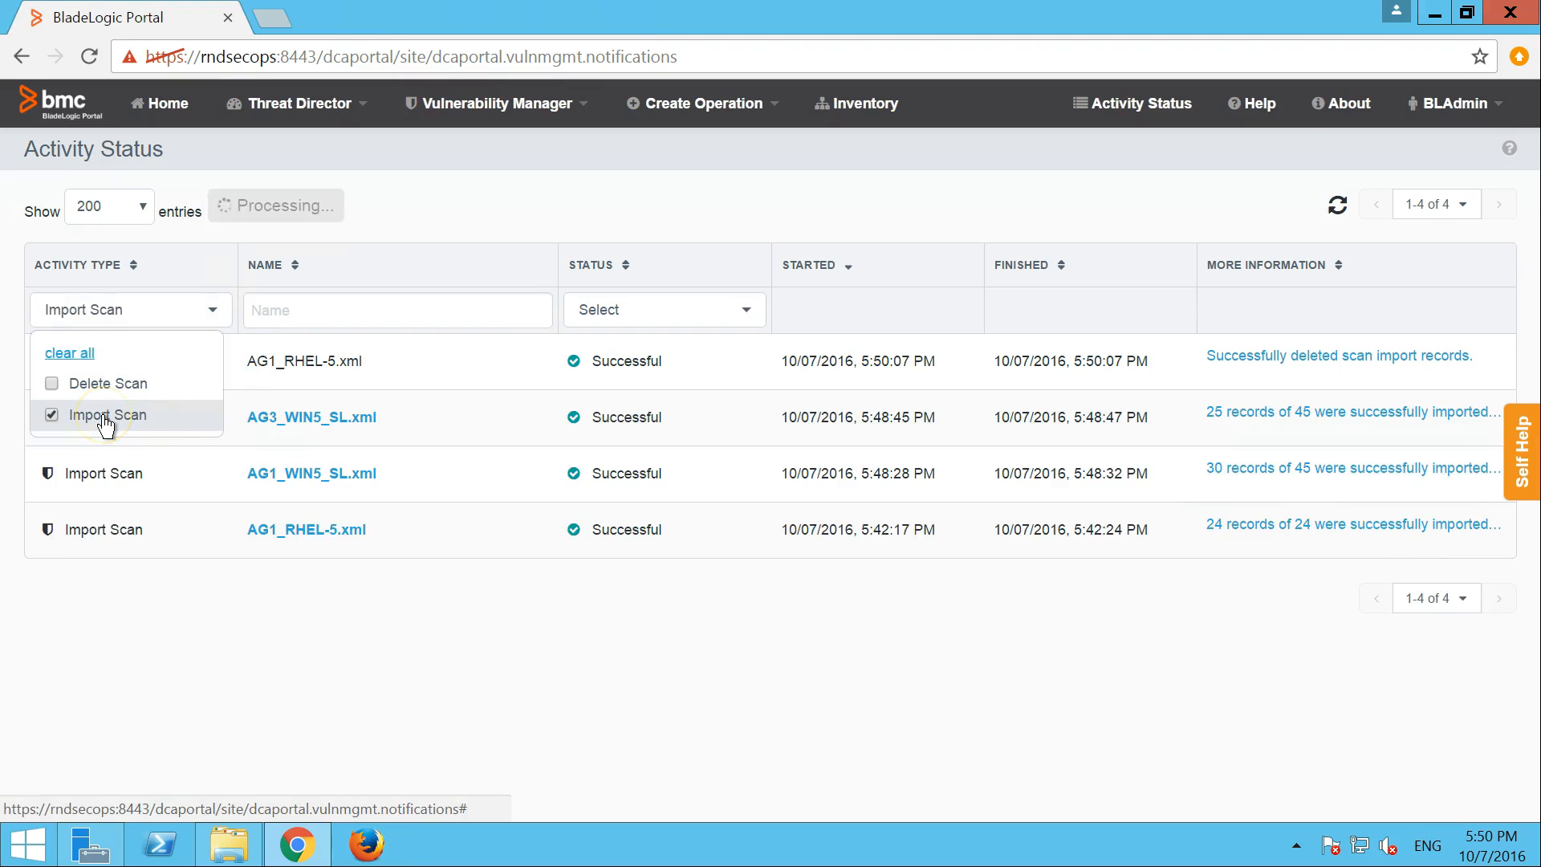
{"action": "left_click", "coordinate": [383, 556]}
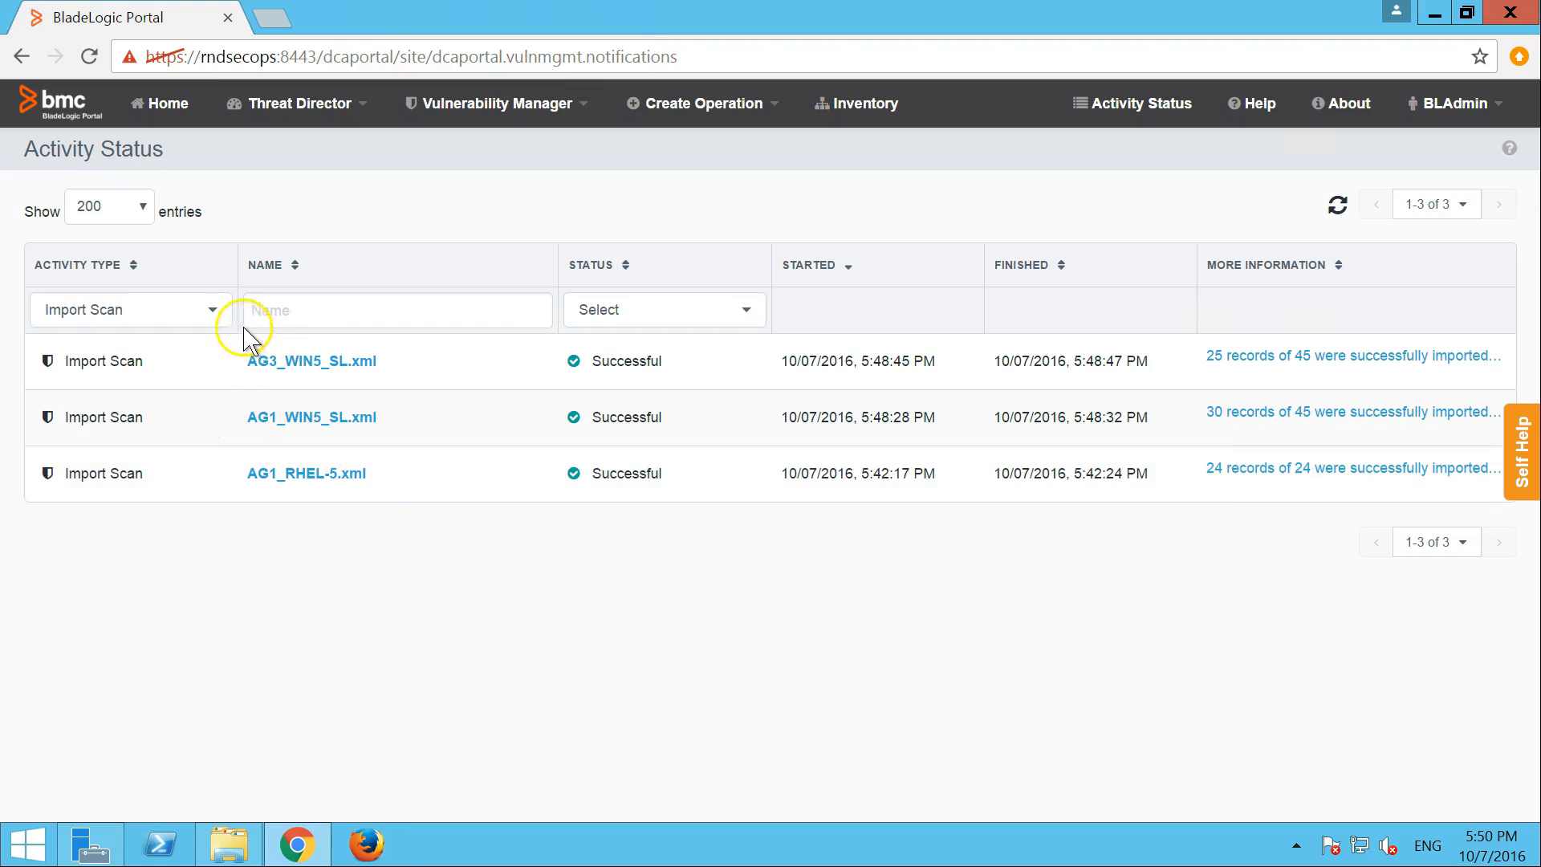
Step: Add Delete Scan to the activity type filter, and clear all of its selections
{"action": "left_click", "coordinate": [213, 309]}
{"action": "left_click", "coordinate": [131, 386]}
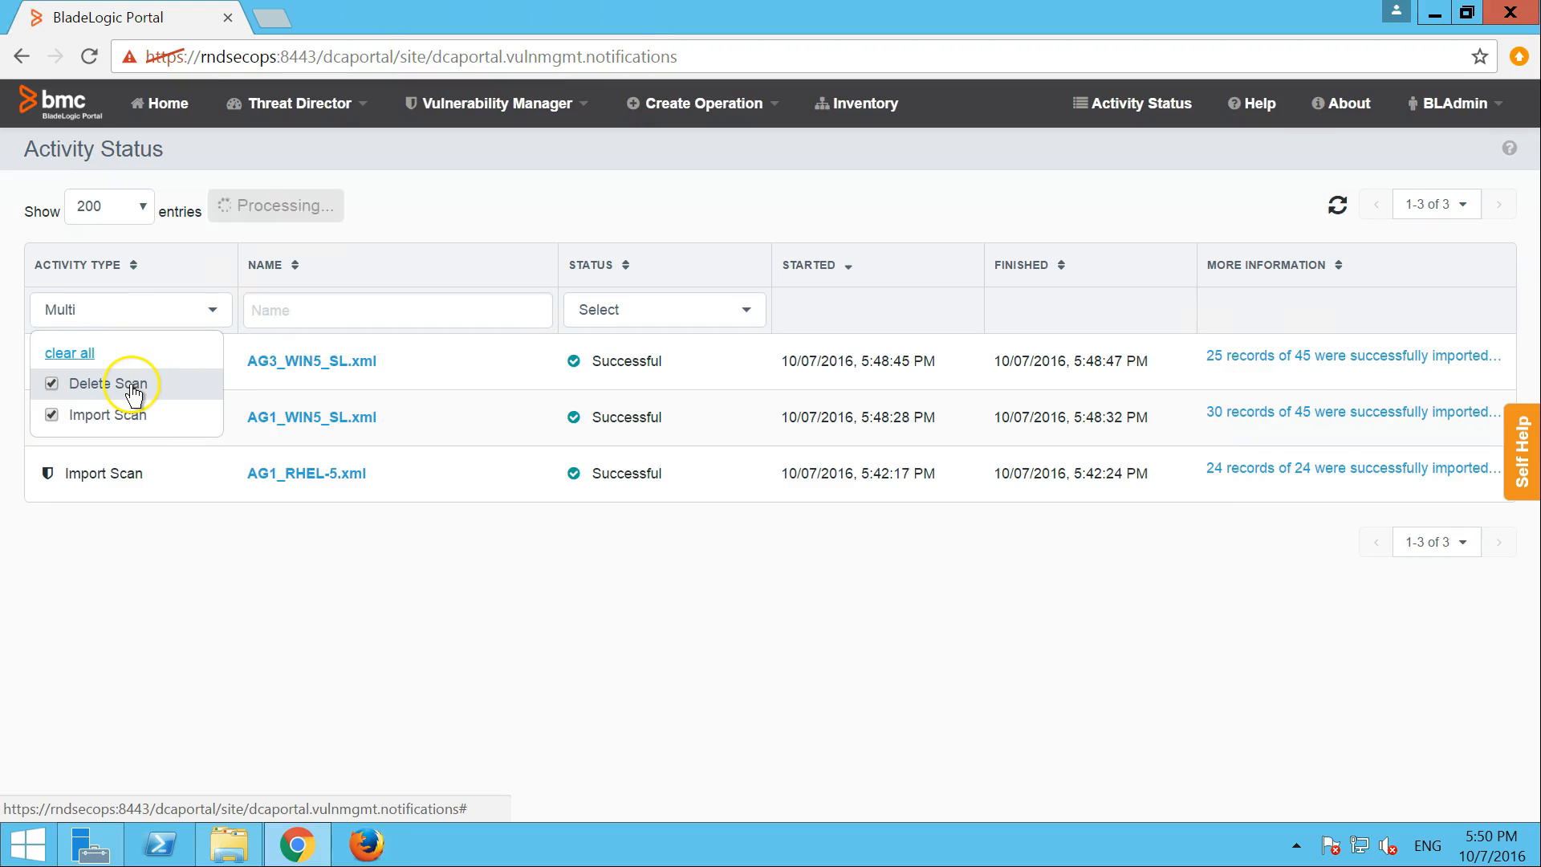
{"action": "left_click", "coordinate": [70, 353]}
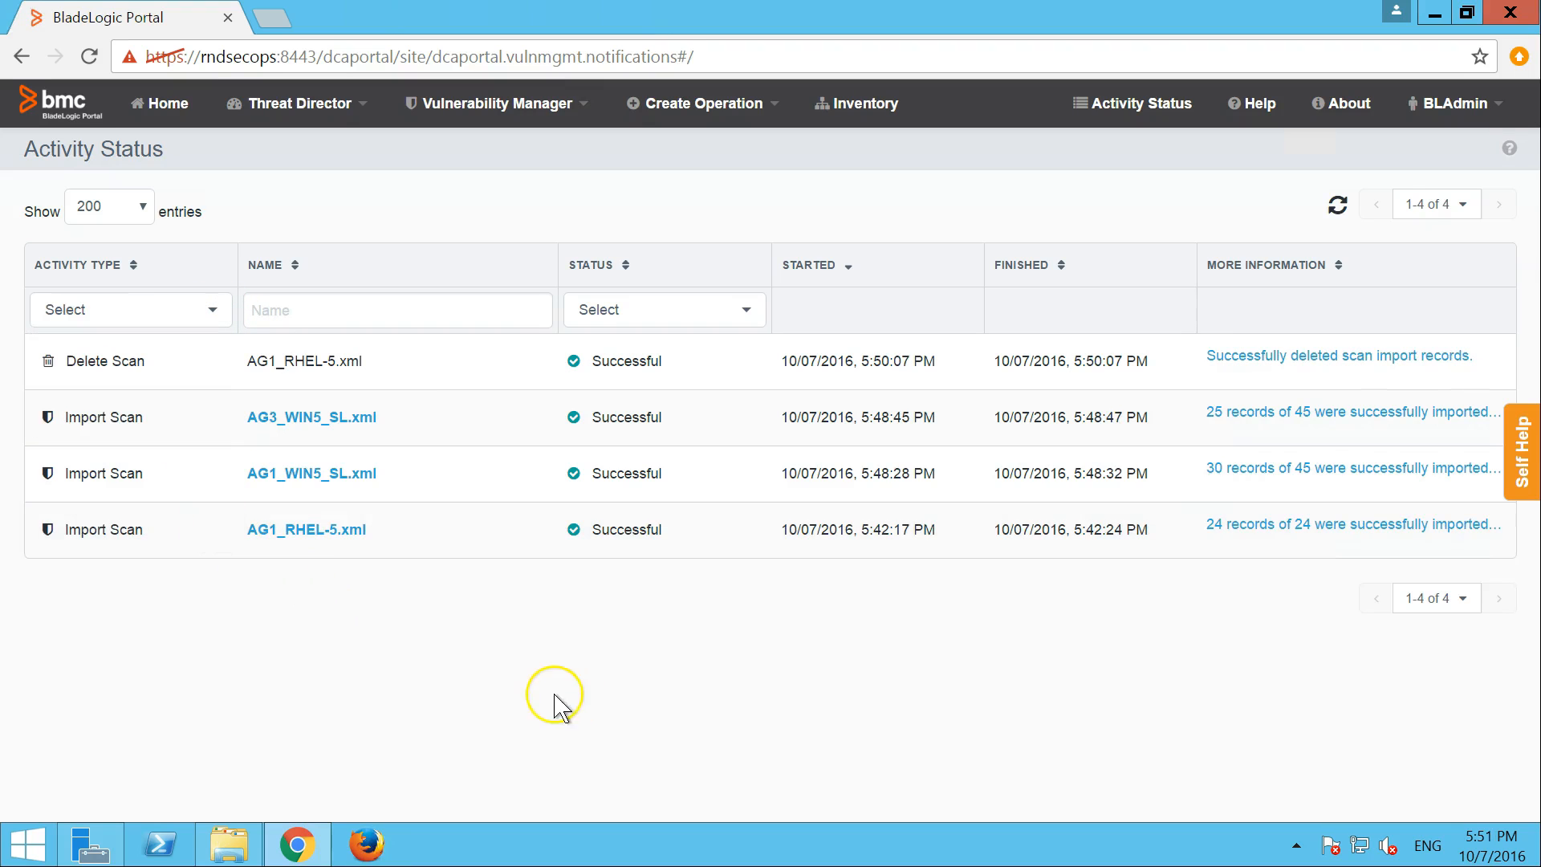
Step: Filter the activities by the name AG1_RHEL, clear the name filter, and open the status filter options
{"action": "left_click", "coordinate": [424, 309]}
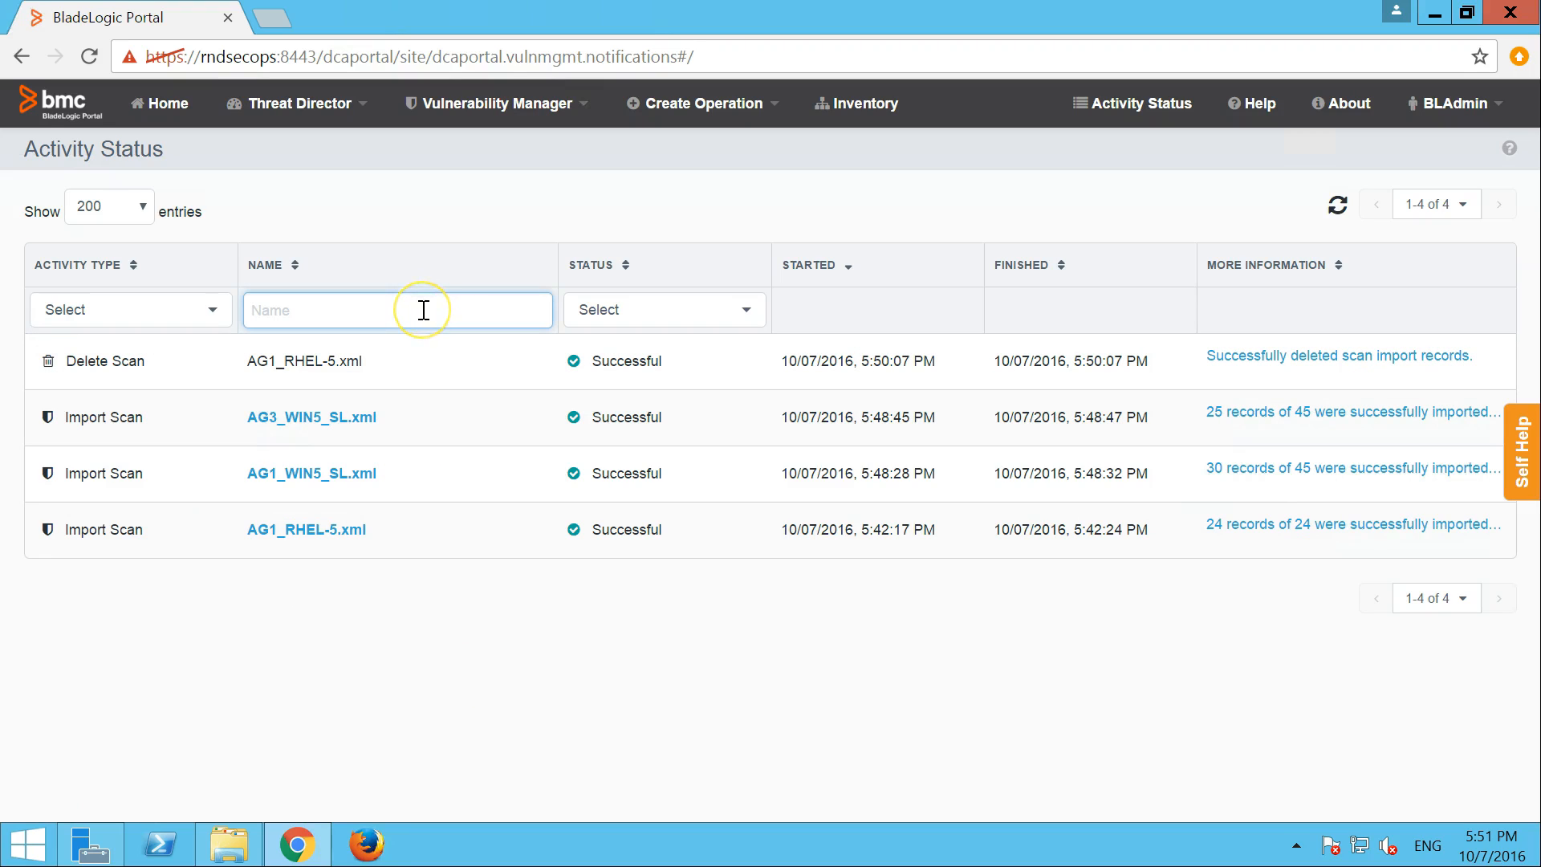
{"action": "type", "text": "AG1_RHEL"}
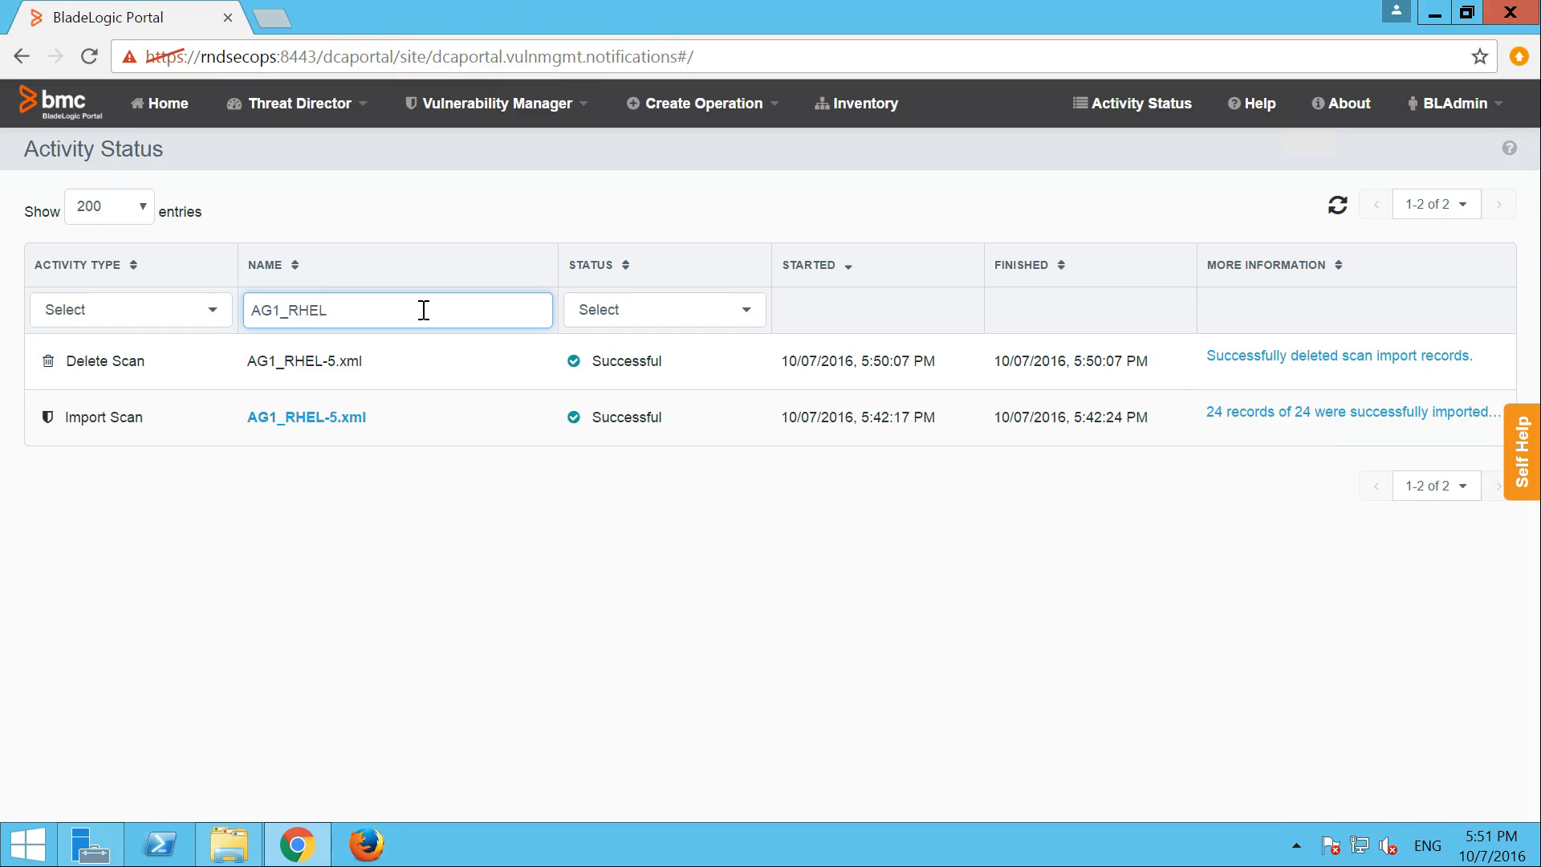
{"action": "left_click", "coordinate": [358, 310]}
{"action": "key", "text": "ctrl+a"}
{"action": "key", "text": "BackSpace"}
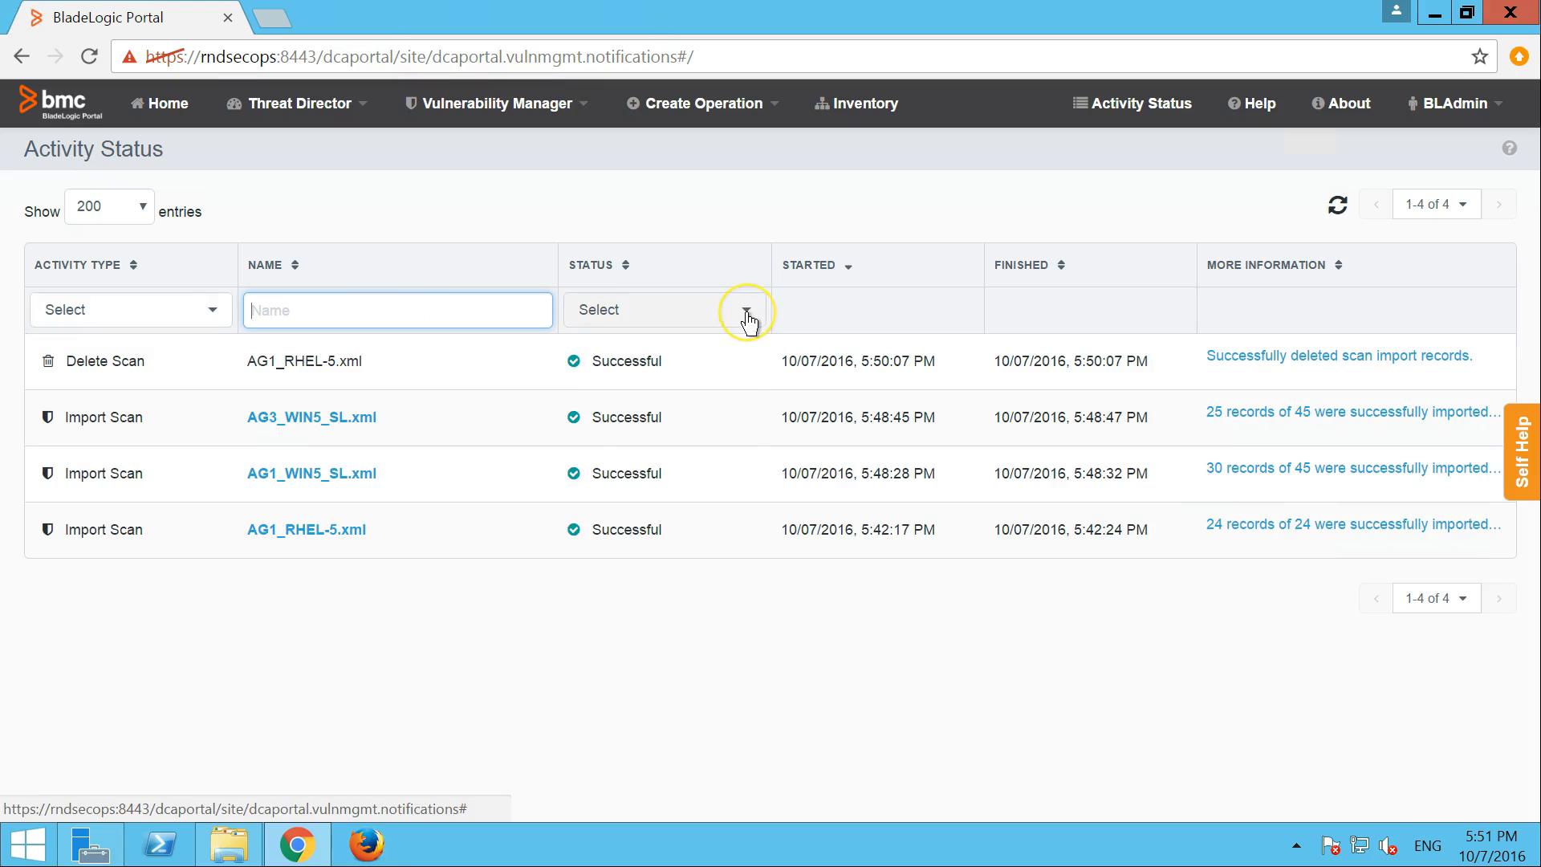
{"action": "left_click", "coordinate": [746, 312]}
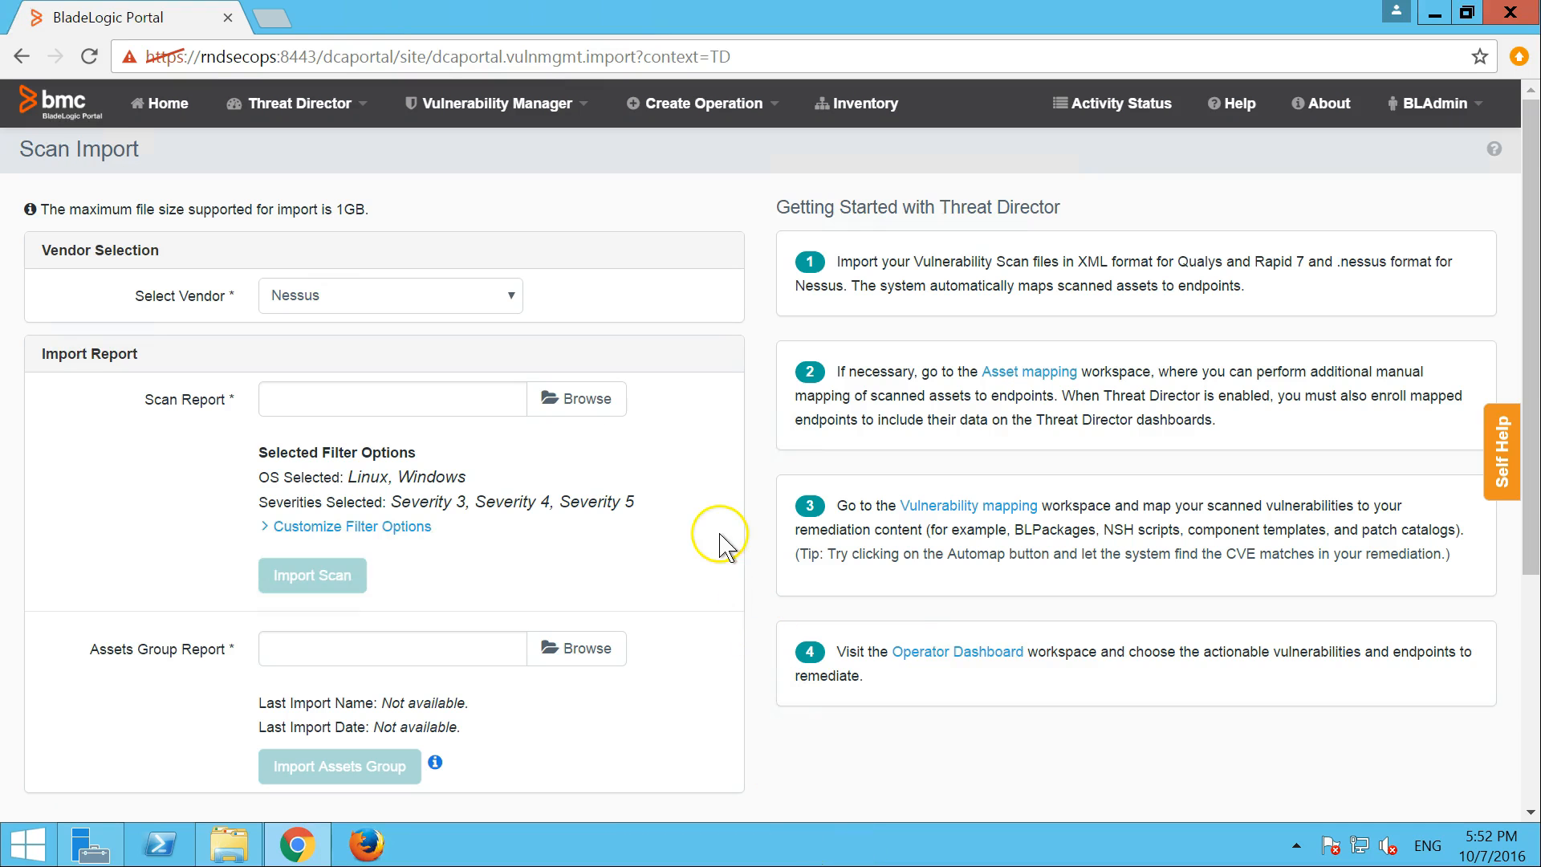
Step: Import the Qualys scan report 50MB_45x1000_Scan from the Backup folder and confirm the import
{"action": "left_click", "coordinate": [451, 298]}
{"action": "left_click", "coordinate": [418, 340]}
{"action": "left_click", "coordinate": [601, 399]}
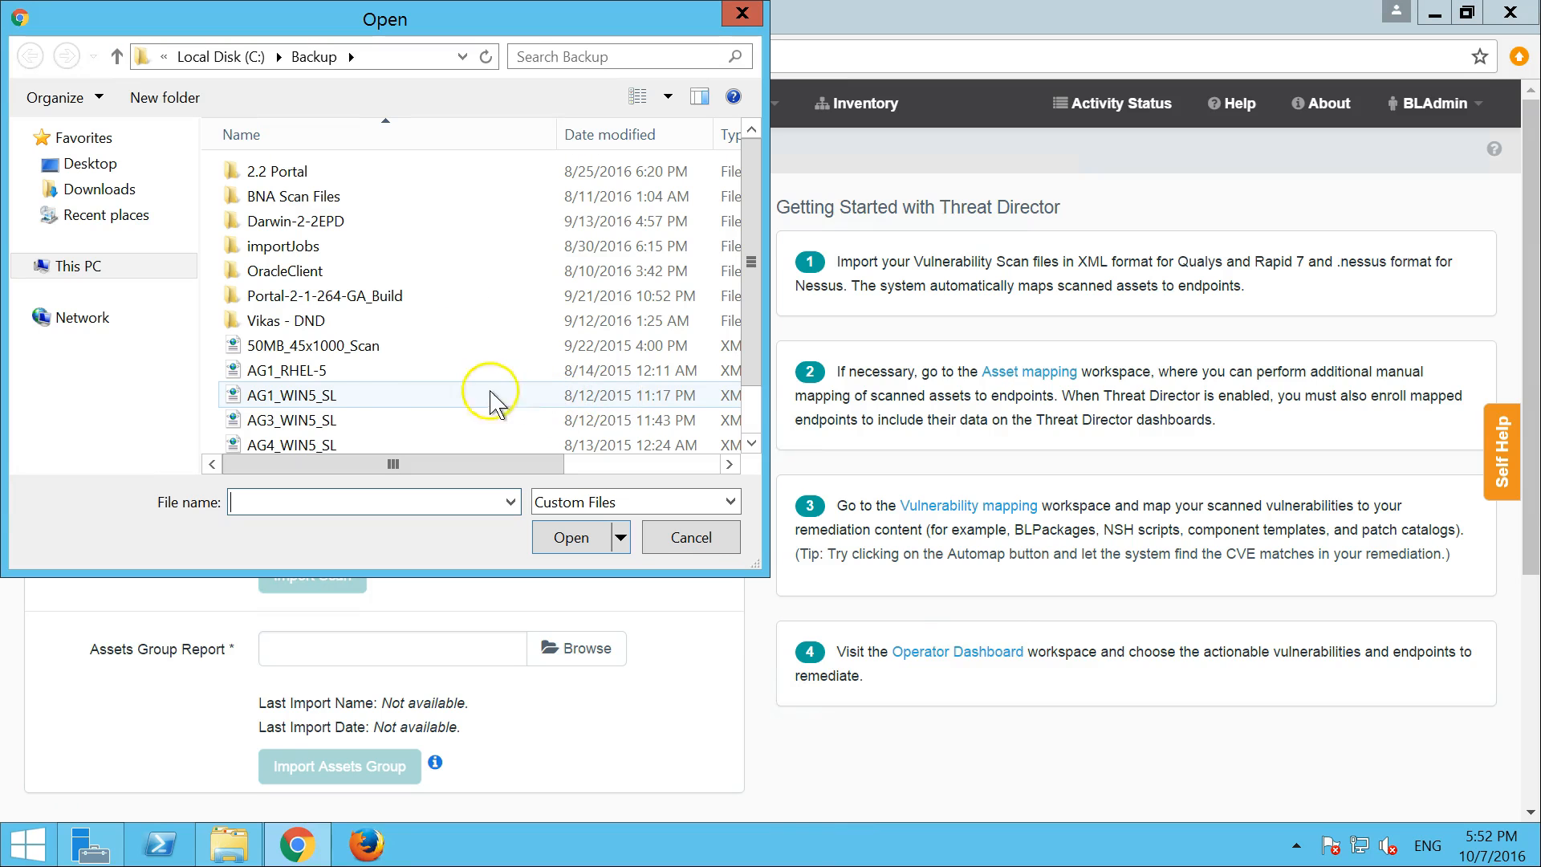
{"action": "left_click", "coordinate": [361, 345]}
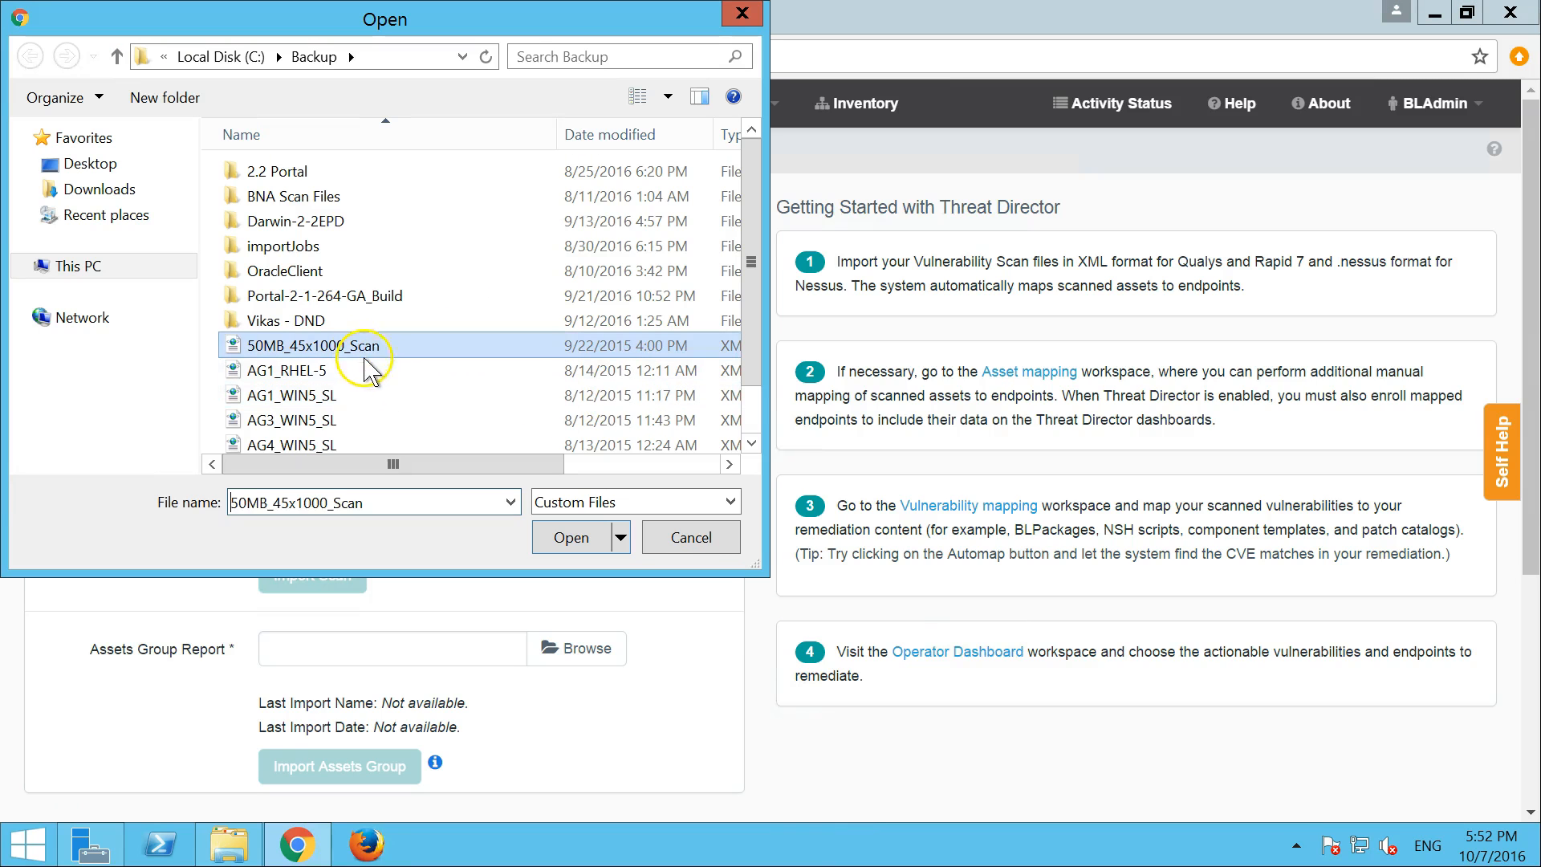
{"action": "left_click", "coordinate": [567, 537]}
{"action": "left_click", "coordinate": [324, 575]}
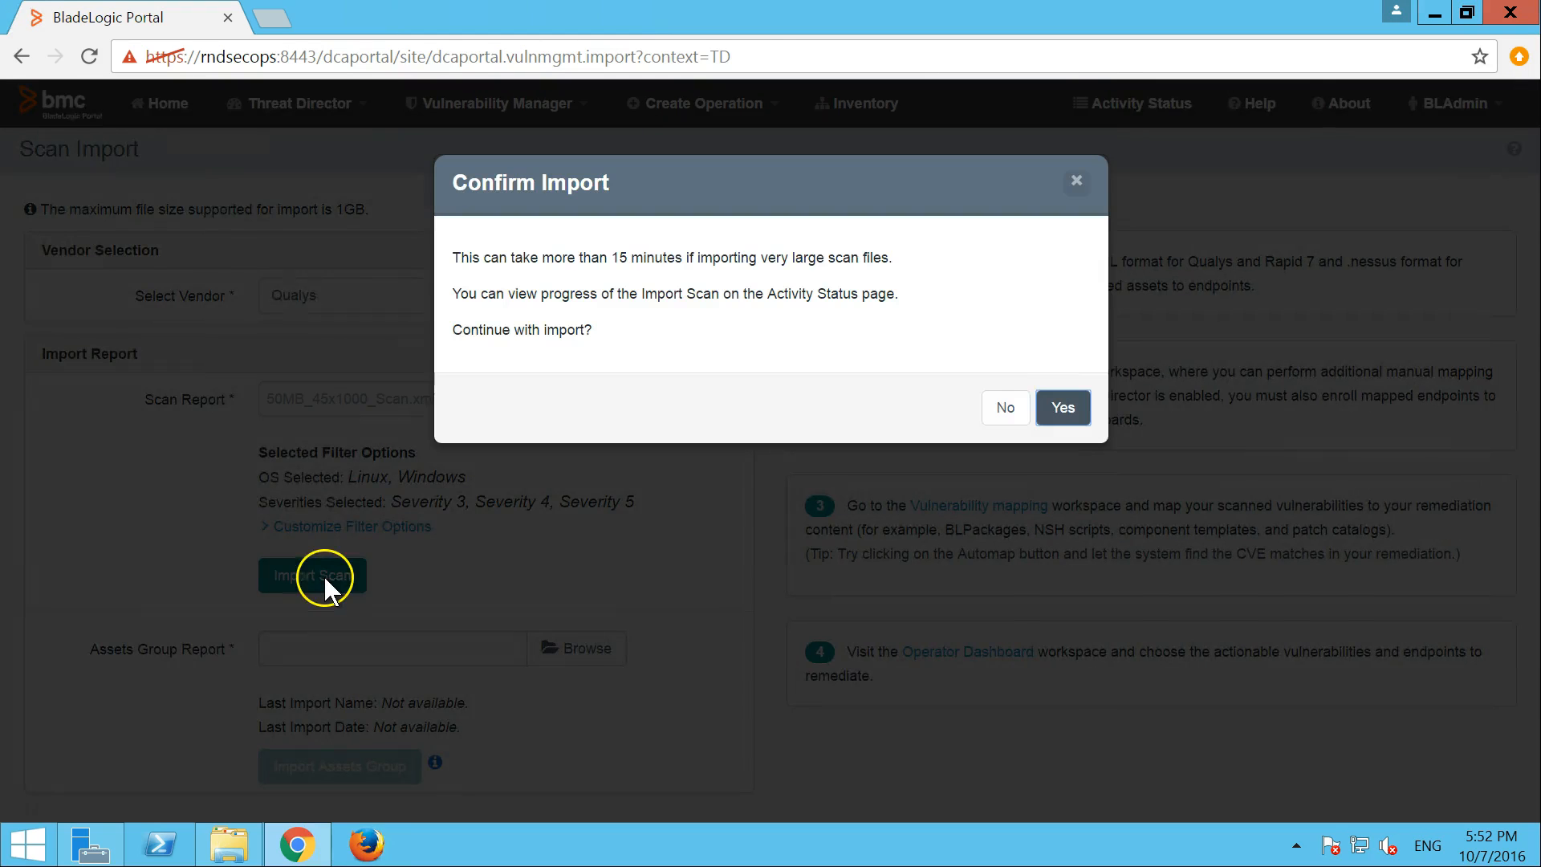
{"action": "left_click", "coordinate": [1064, 407]}
Step: Go to Activity Status and filter the activities by the In Progress status
{"action": "left_click", "coordinate": [1117, 104]}
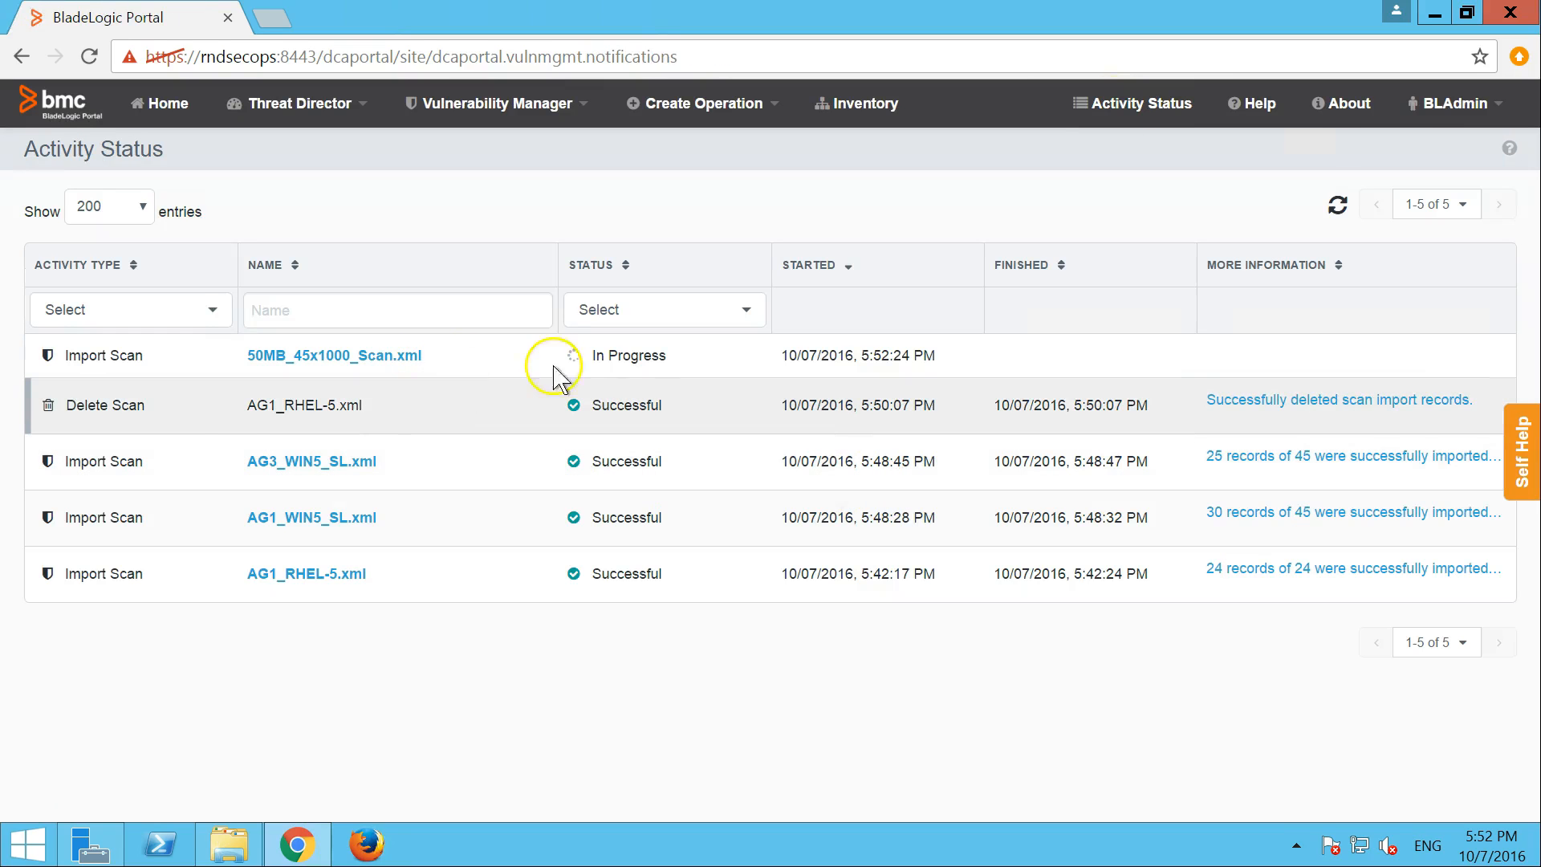
{"action": "left_click", "coordinate": [738, 310]}
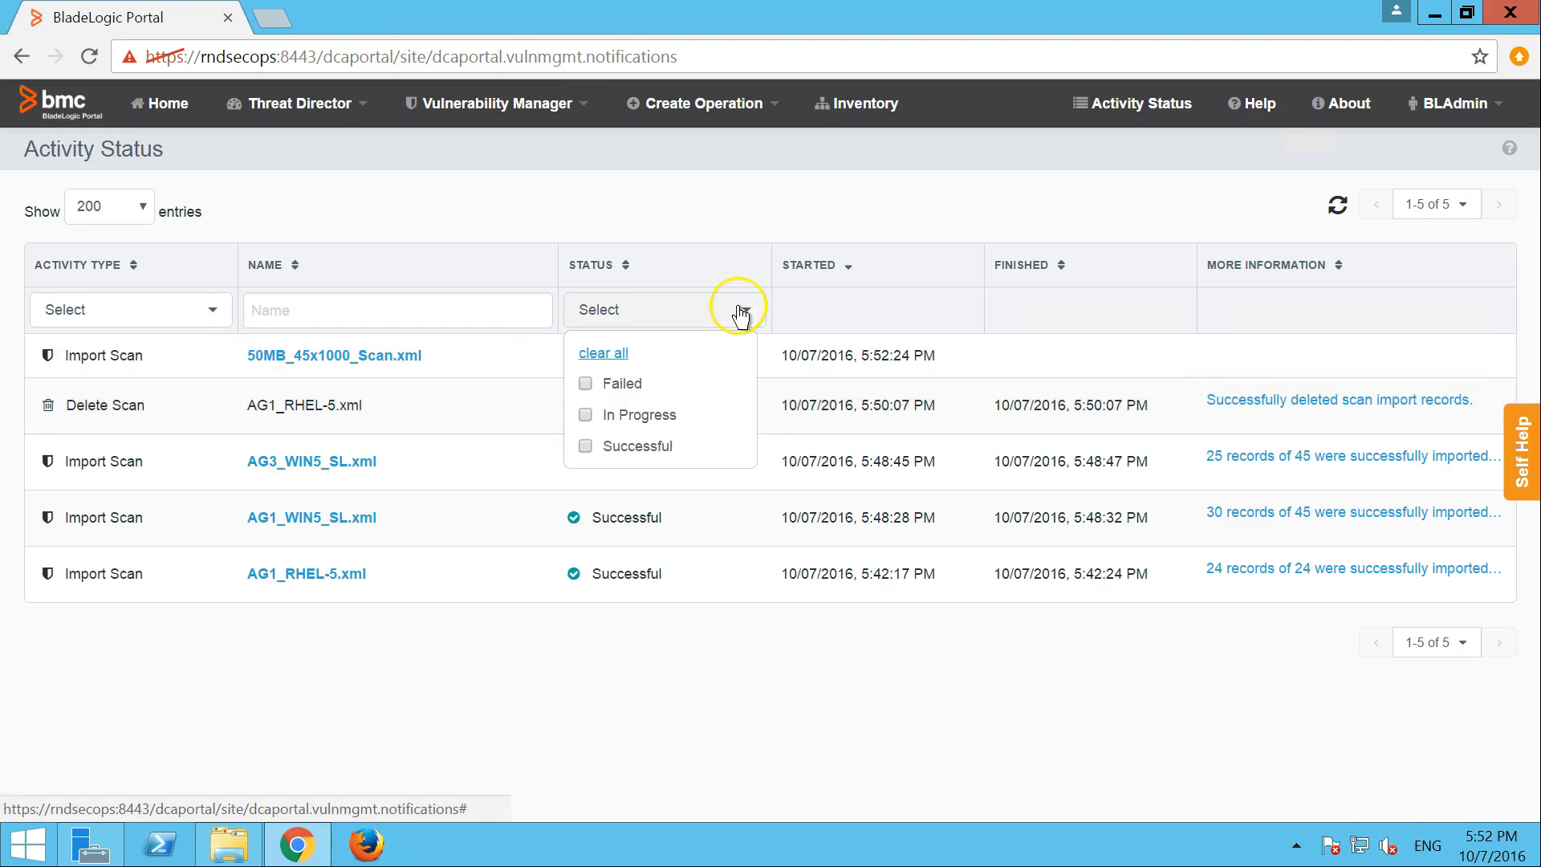
{"action": "left_click", "coordinate": [663, 427]}
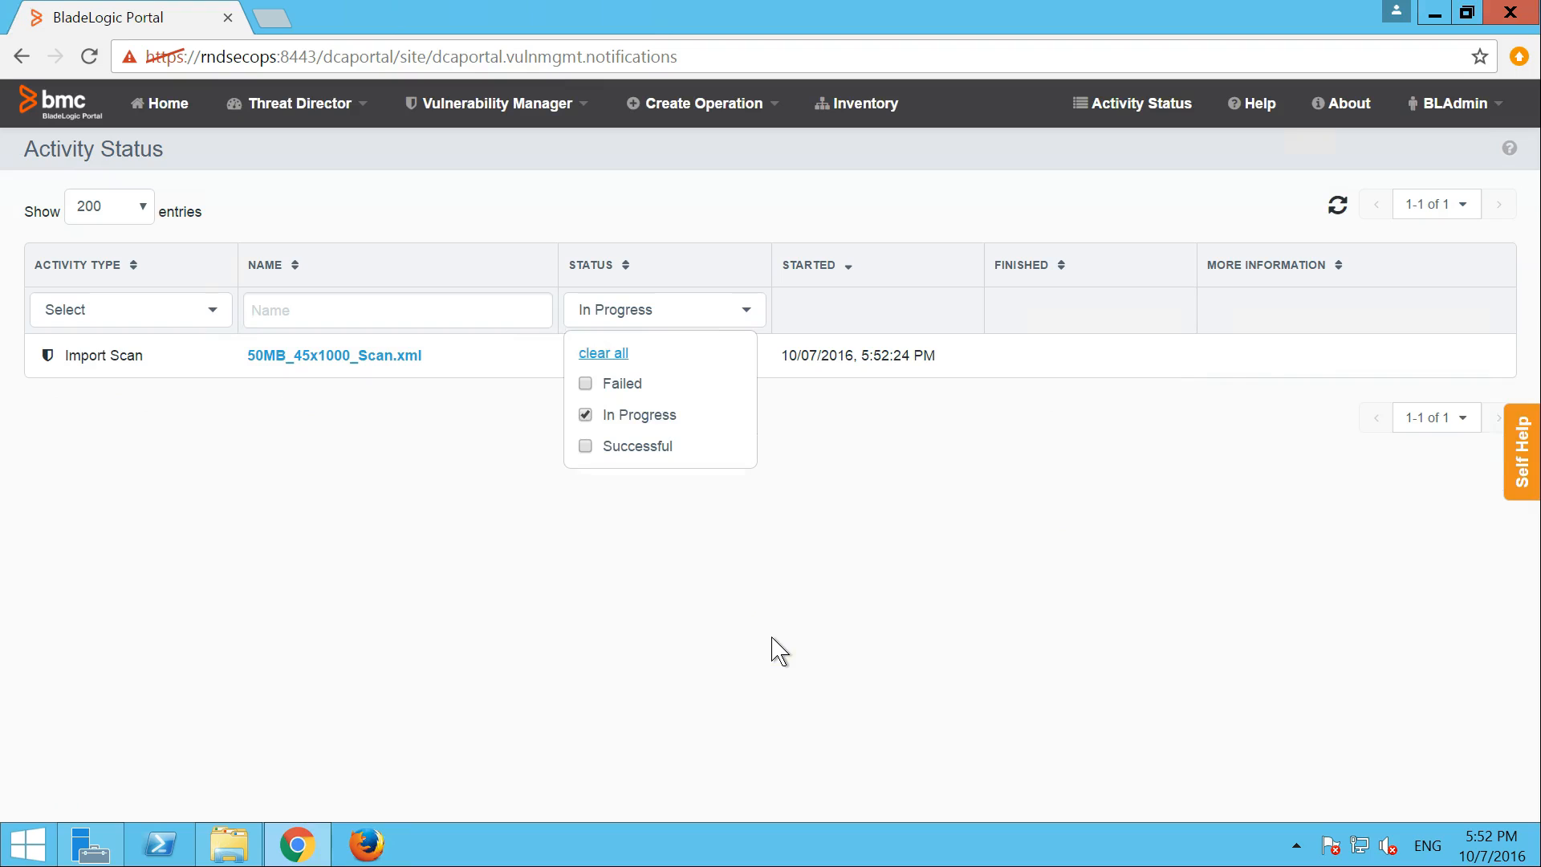
Step: Refresh the activity list, then remove the In Progress selection from the status filter and close its options
{"action": "left_click", "coordinate": [915, 528]}
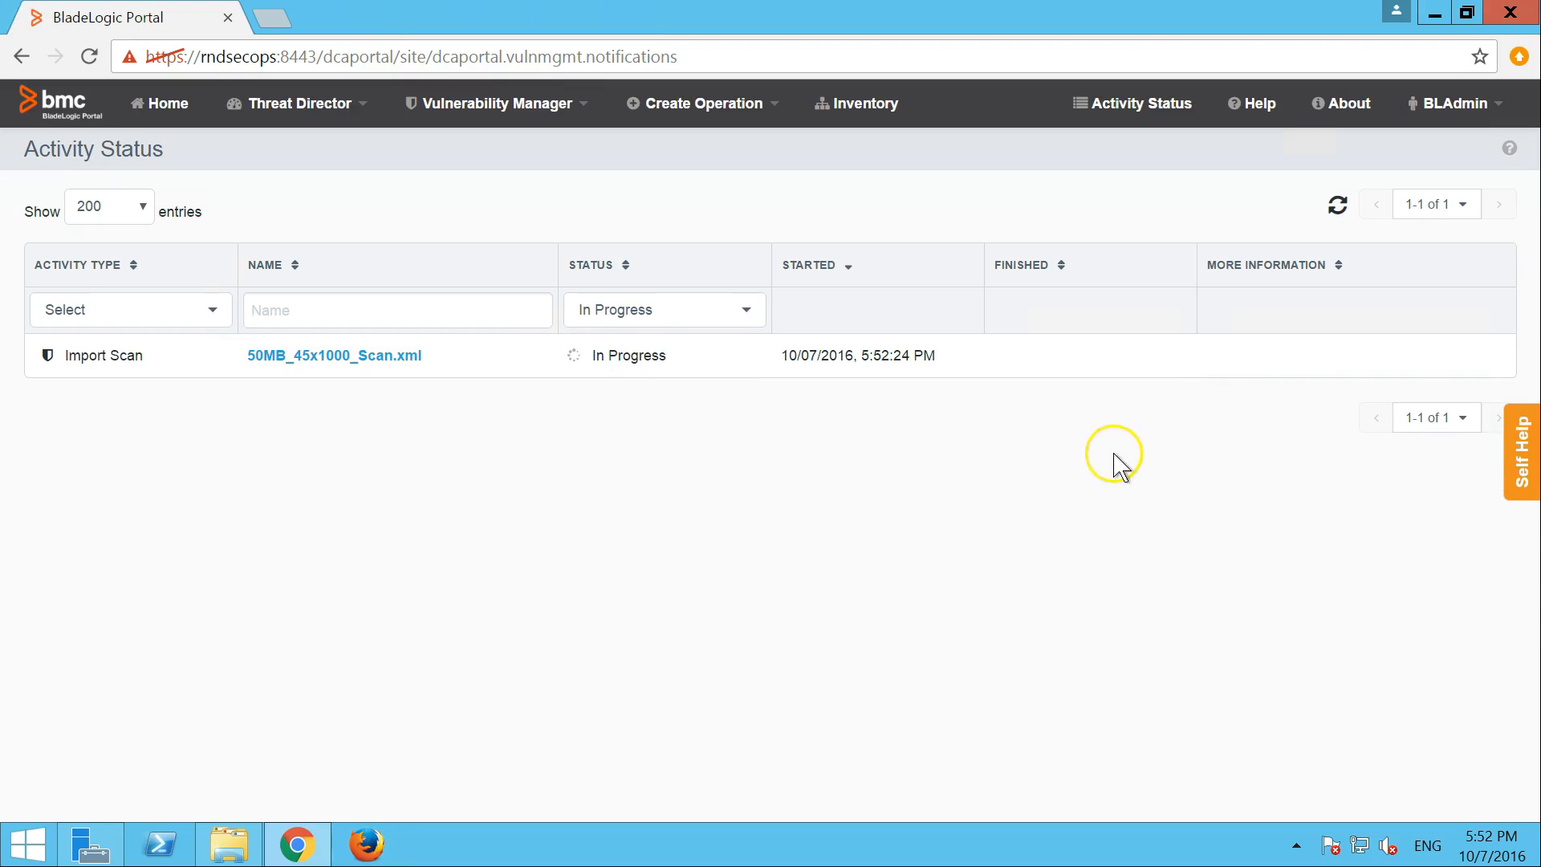
{"action": "left_click", "coordinate": [1337, 211]}
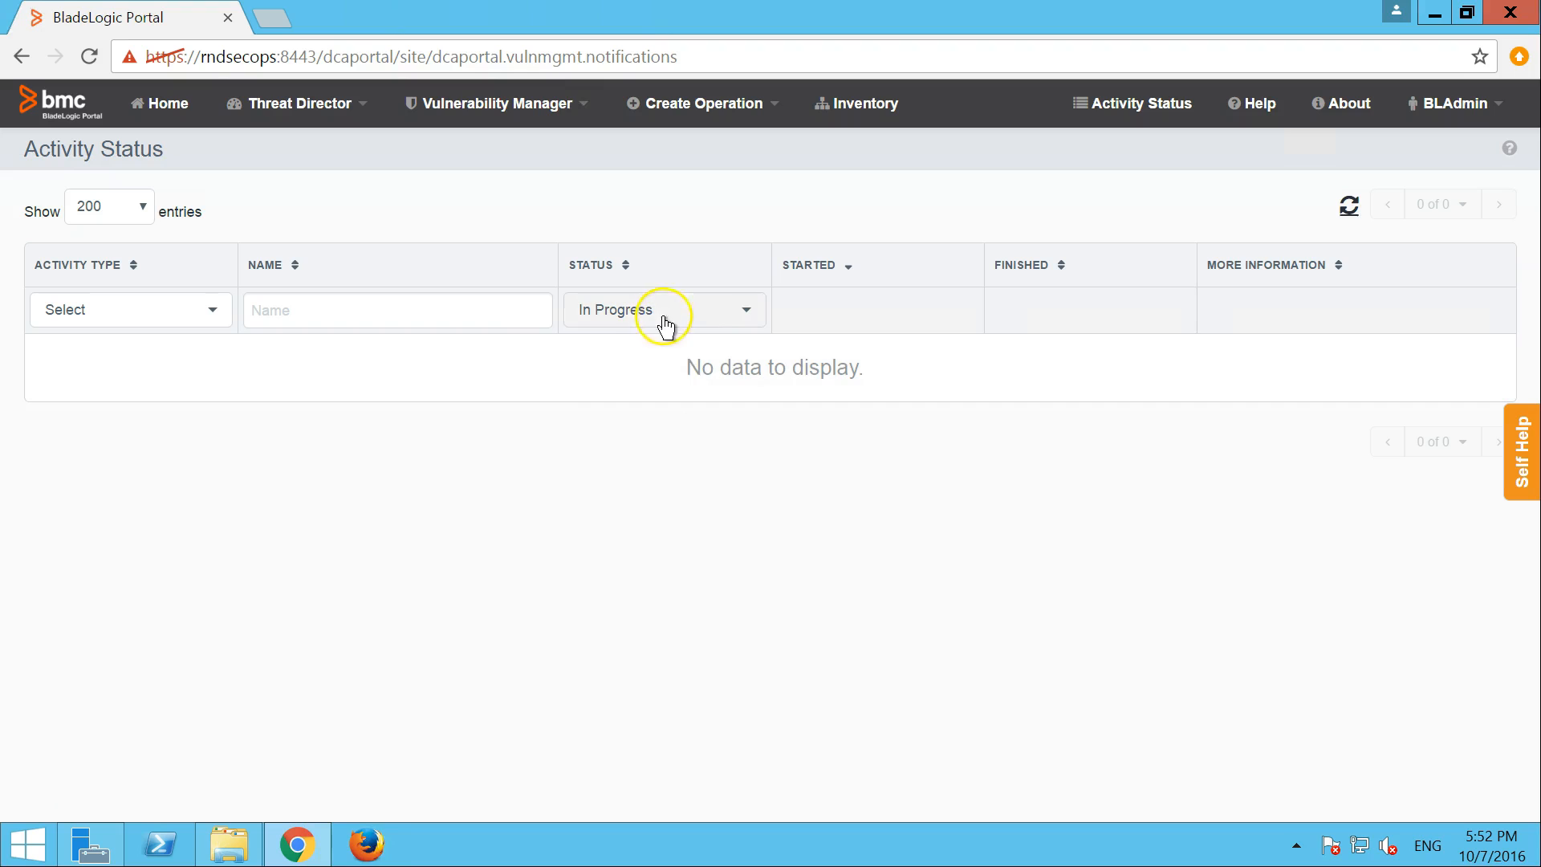
{"action": "left_click", "coordinate": [689, 319]}
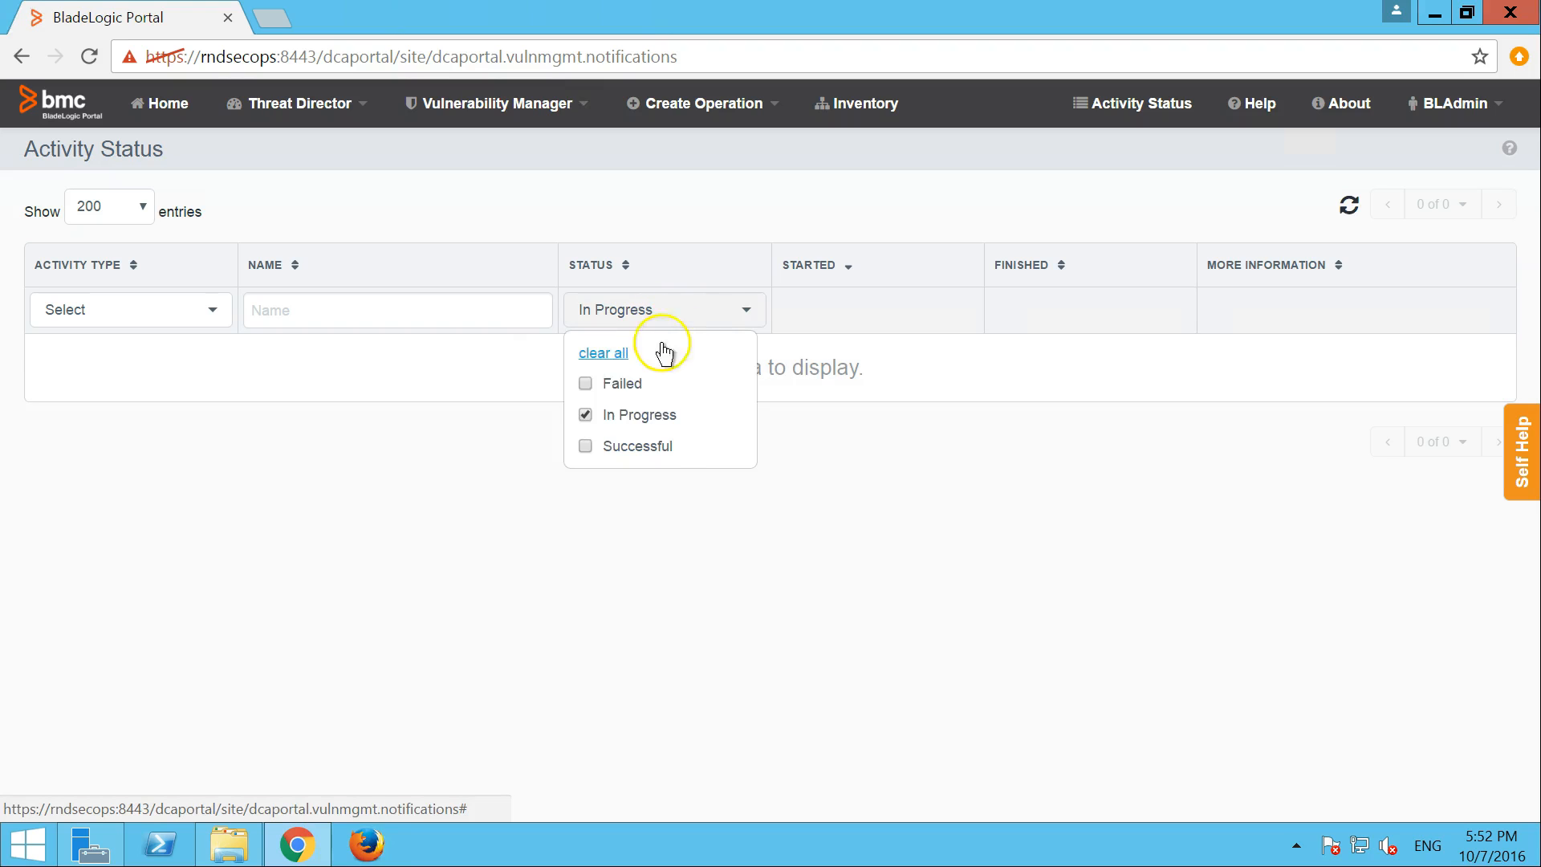
{"action": "left_click", "coordinate": [634, 415]}
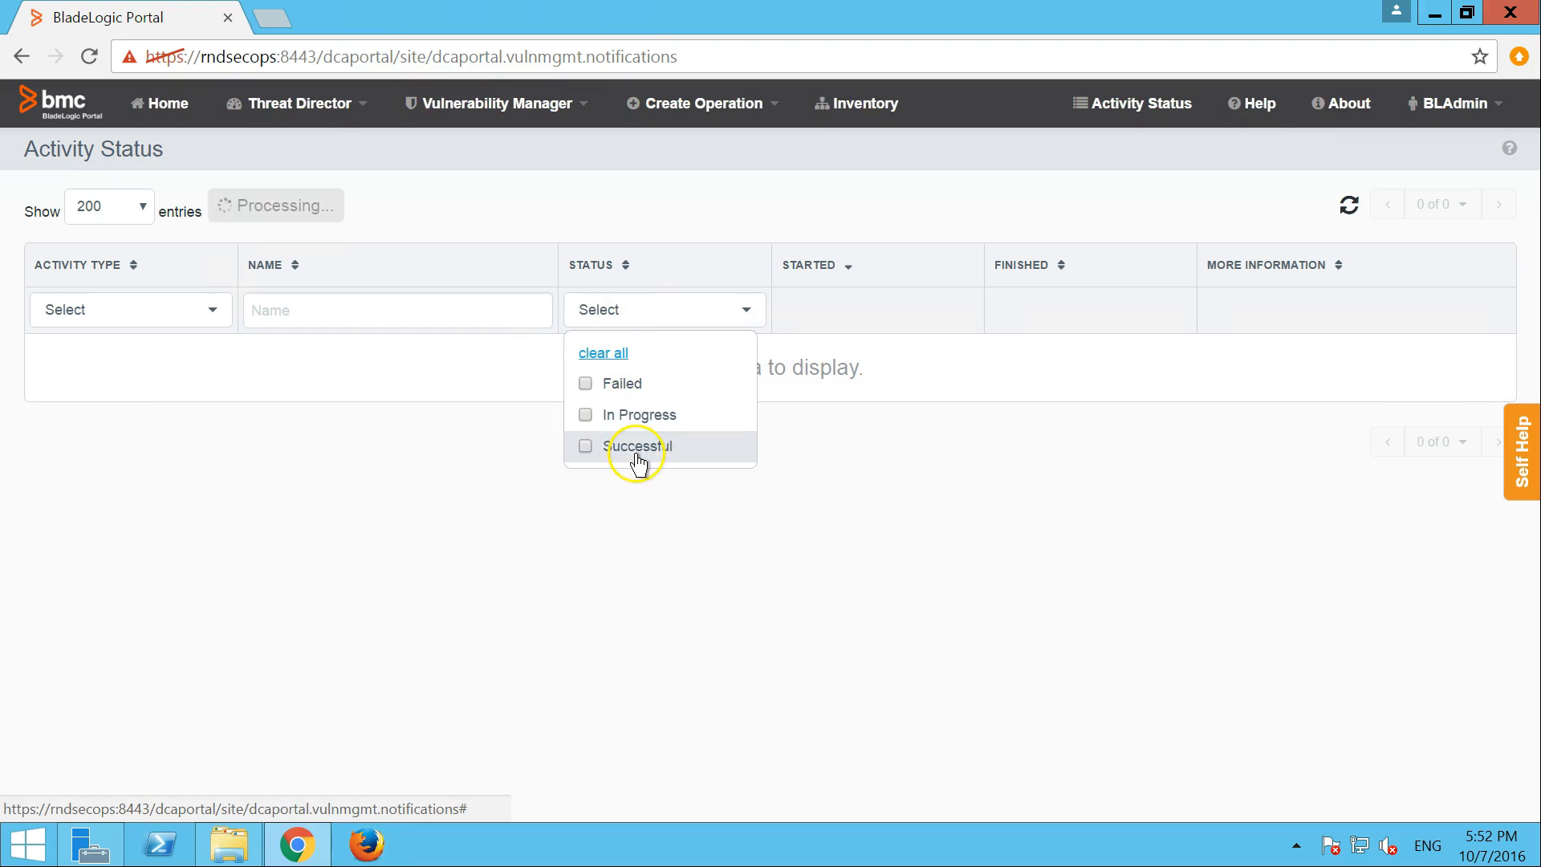
{"action": "left_click", "coordinate": [819, 685]}
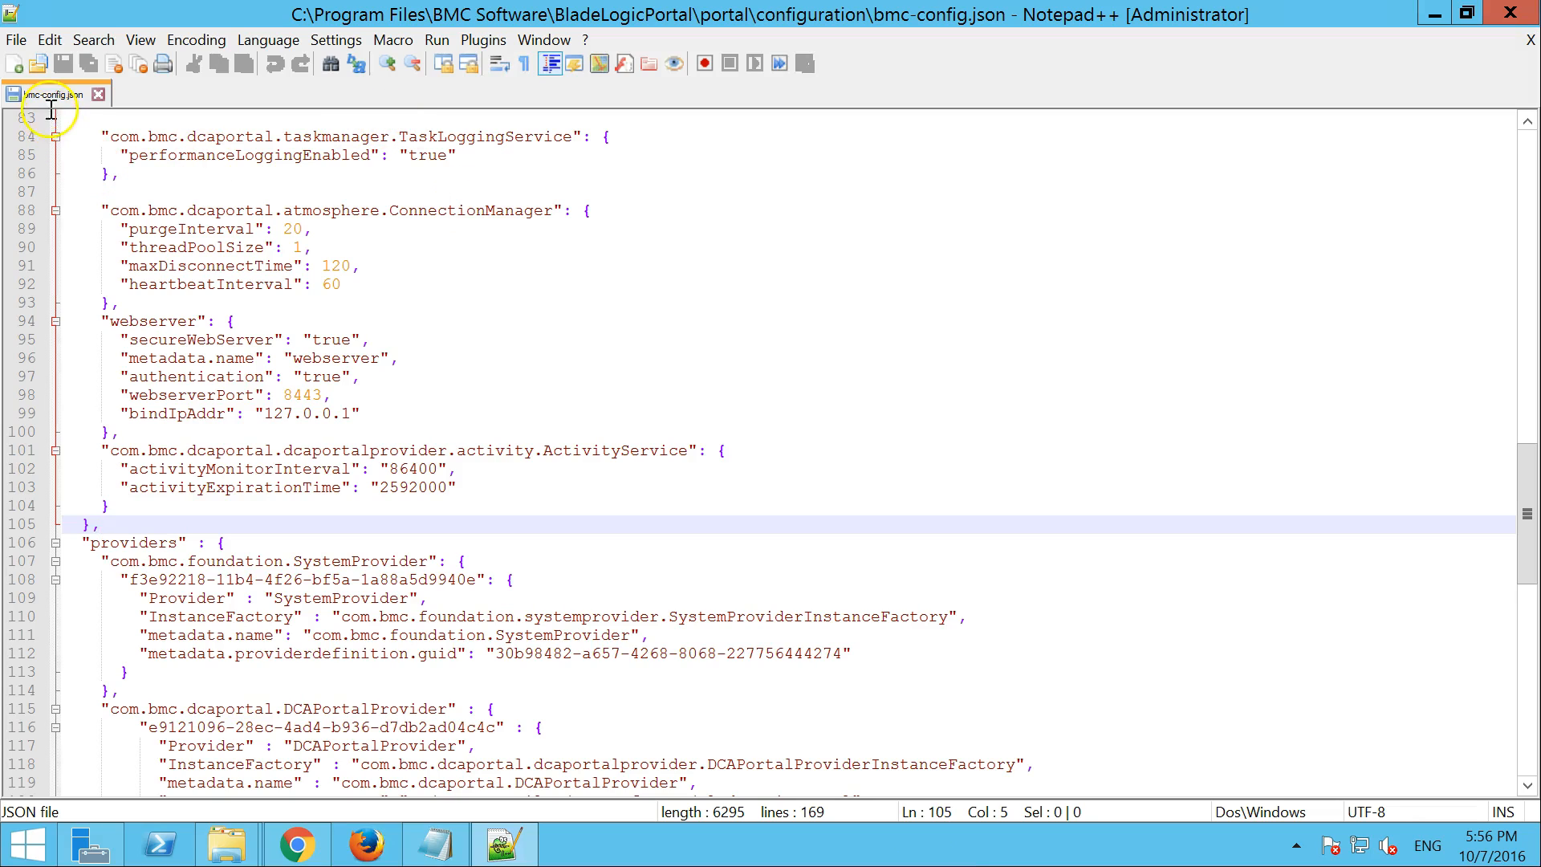
Step: In Notepad++, examine the activityMonitorInterval and activityExpirationTime settings of the ActivityService section in bmc-config.json
{"action": "left_click", "coordinate": [633, 450]}
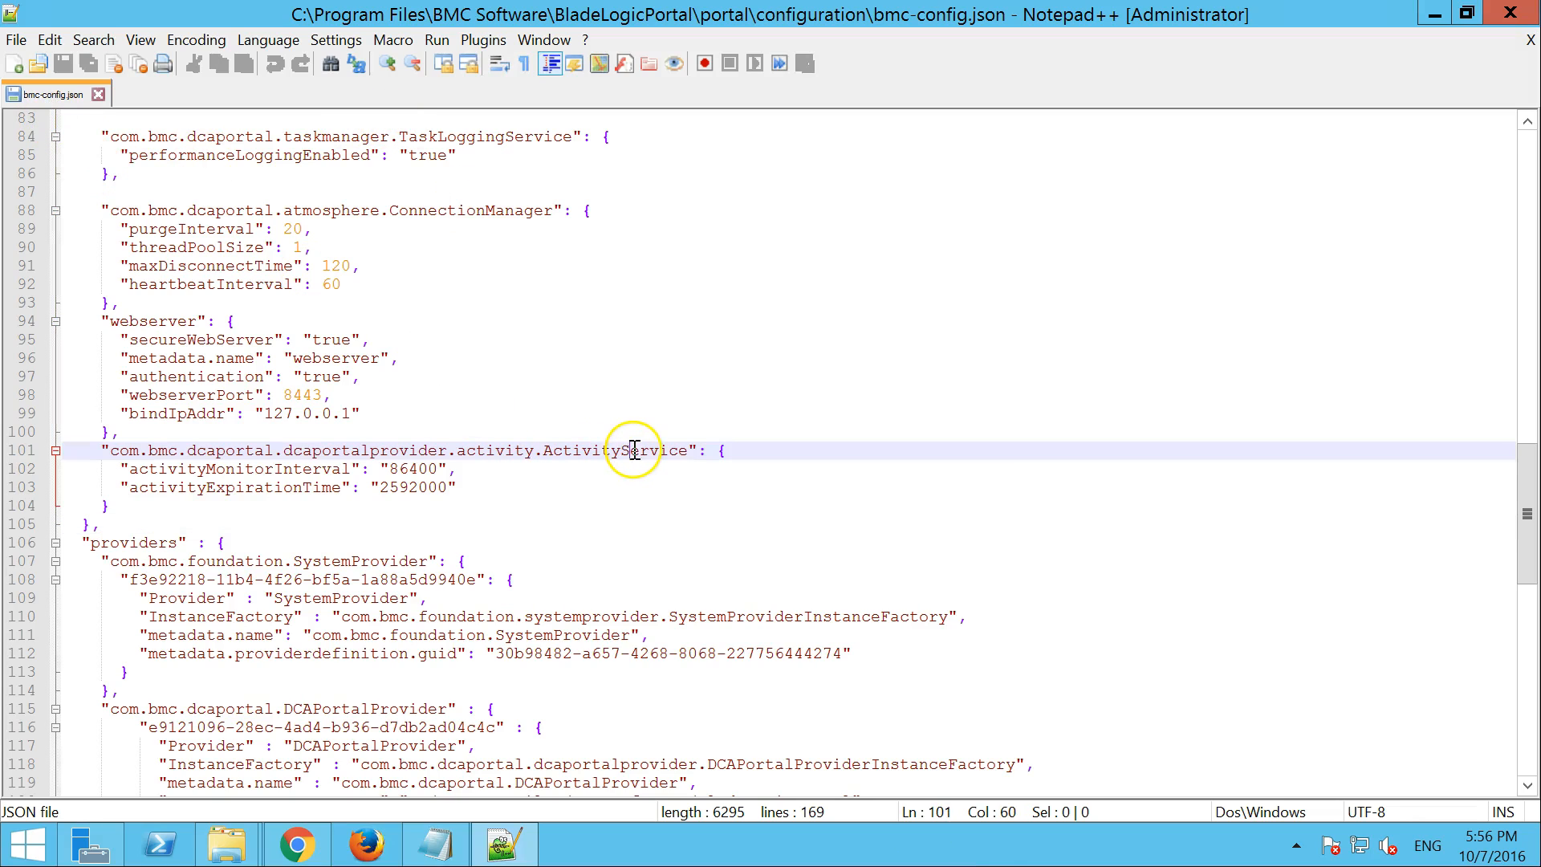
{"action": "left_click", "coordinate": [275, 474]}
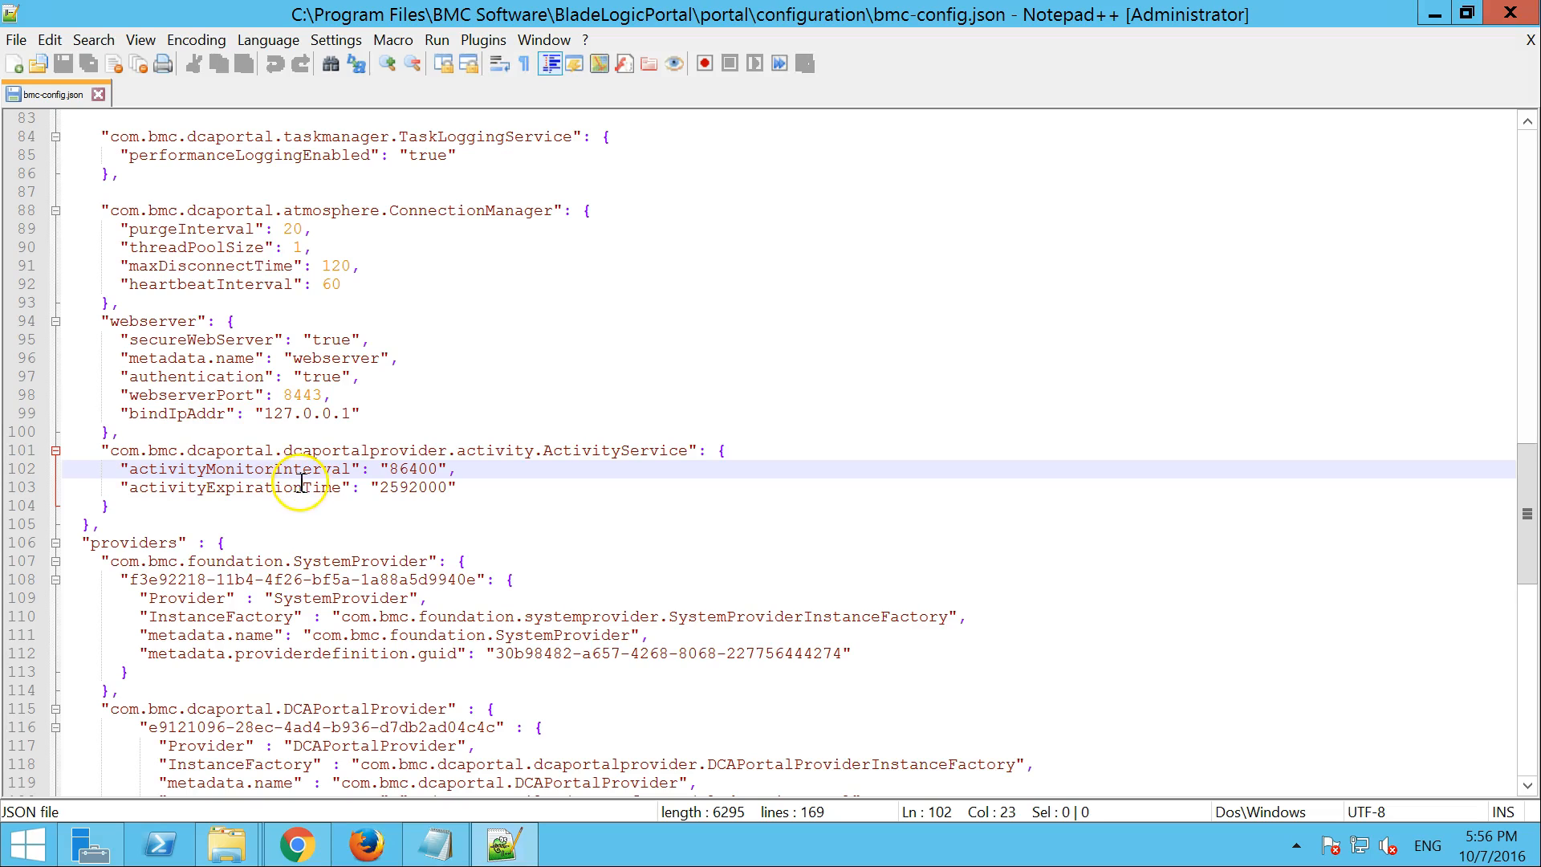
{"action": "left_click", "coordinate": [297, 489]}
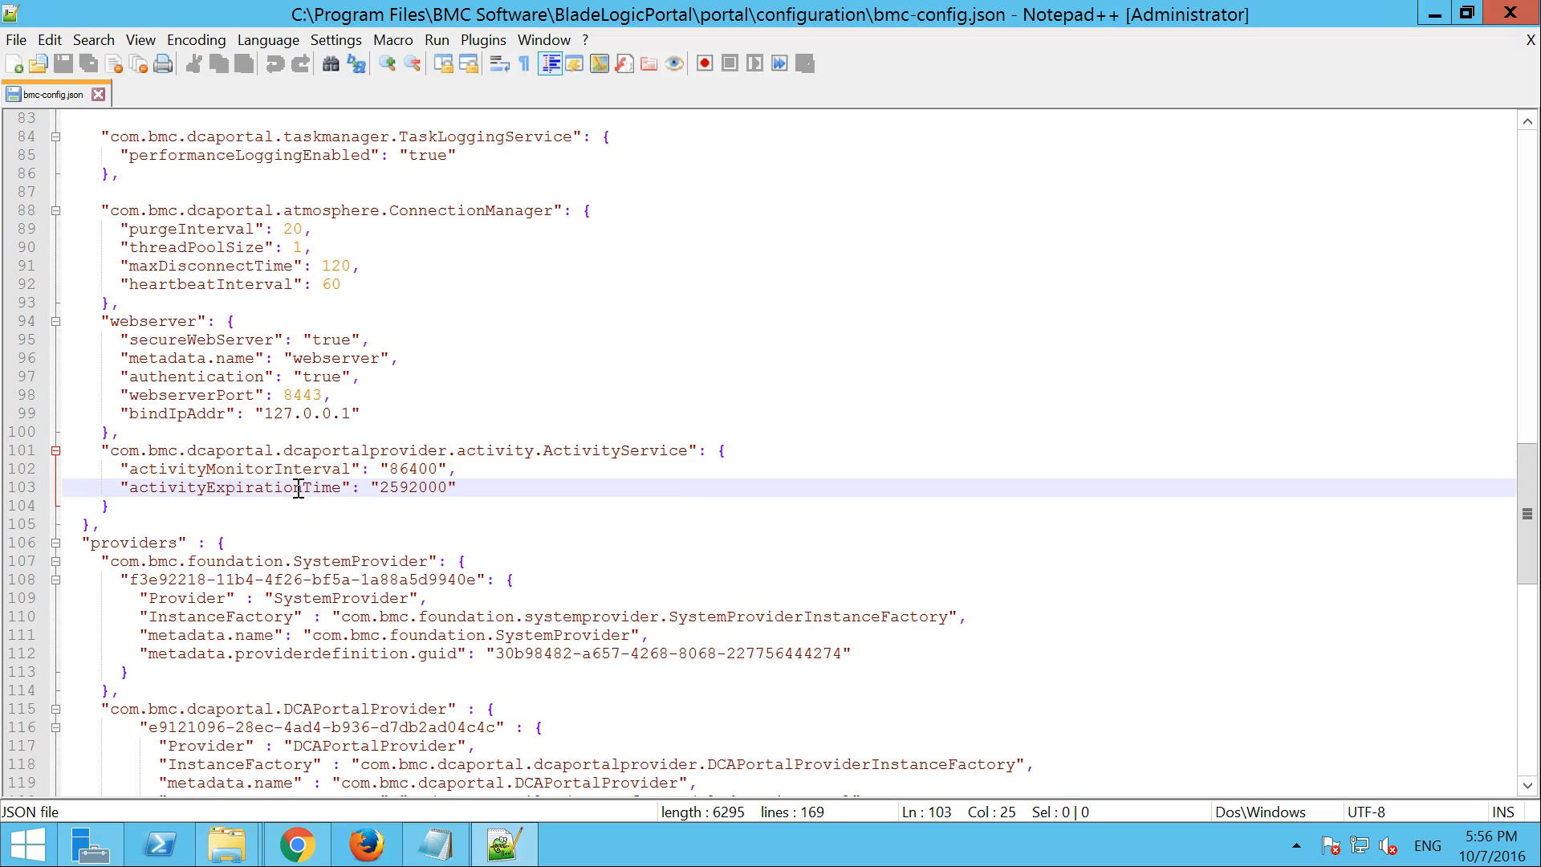
{"action": "left_click", "coordinate": [295, 469]}
{"action": "left_click", "coordinate": [407, 468]}
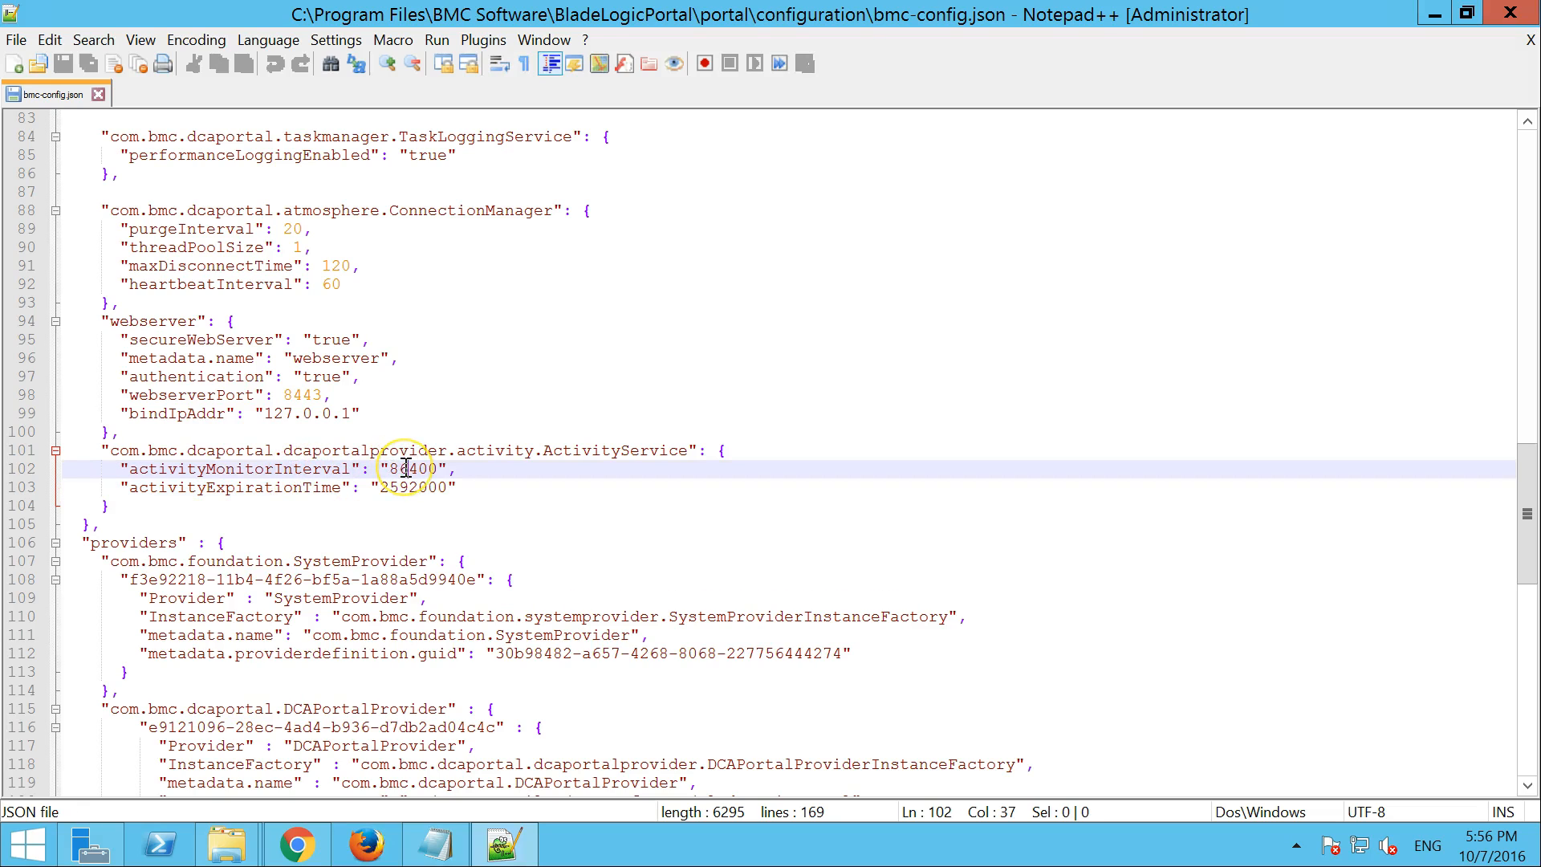
{"action": "left_click_drag", "start_coordinate": [428, 468], "coordinate": [399, 468]}
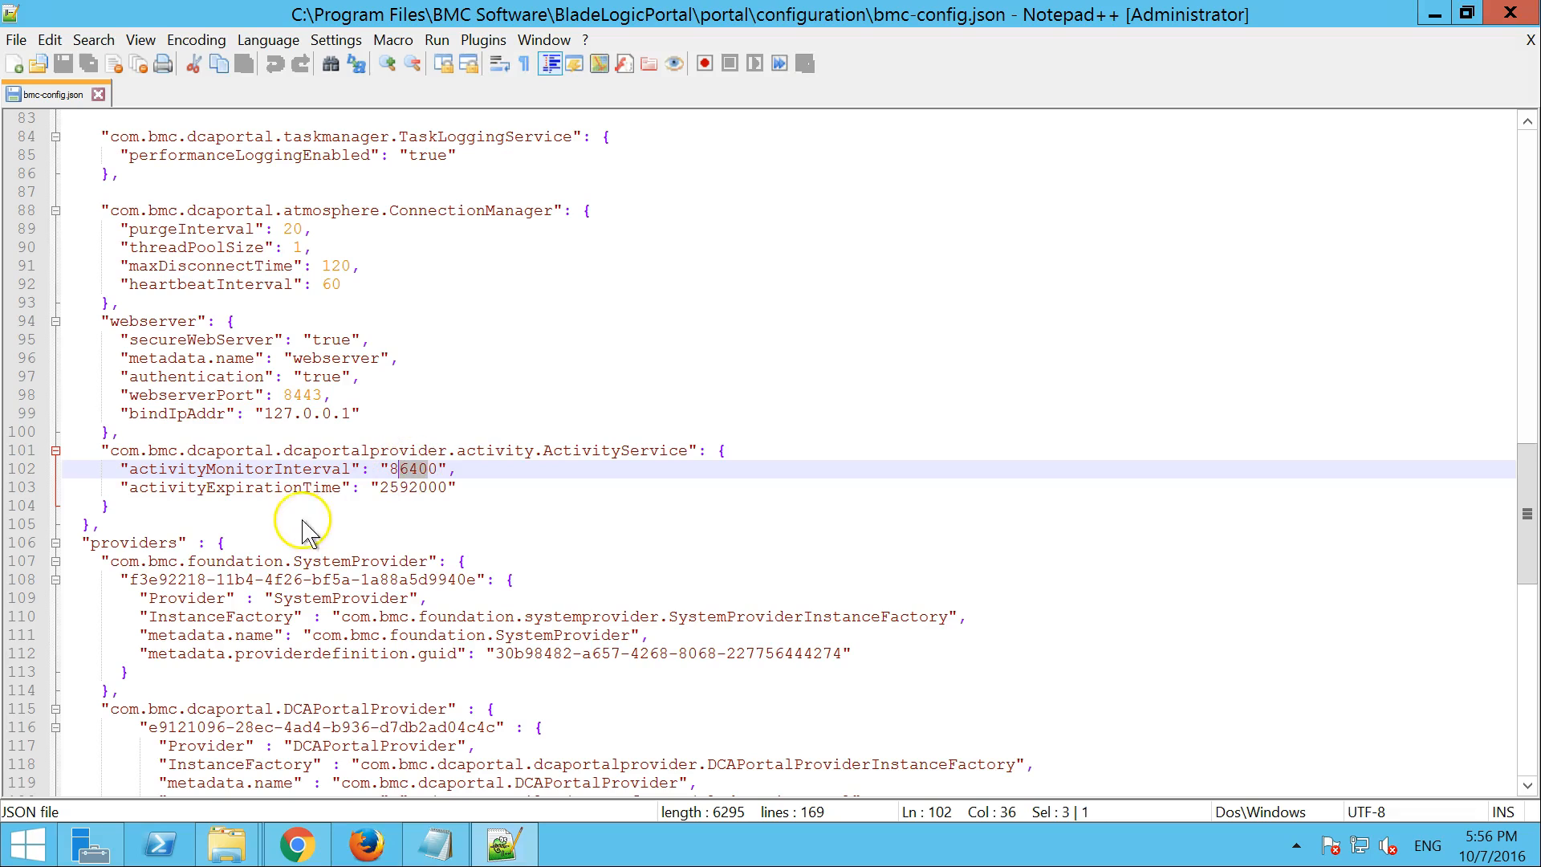
{"action": "left_click", "coordinate": [282, 489]}
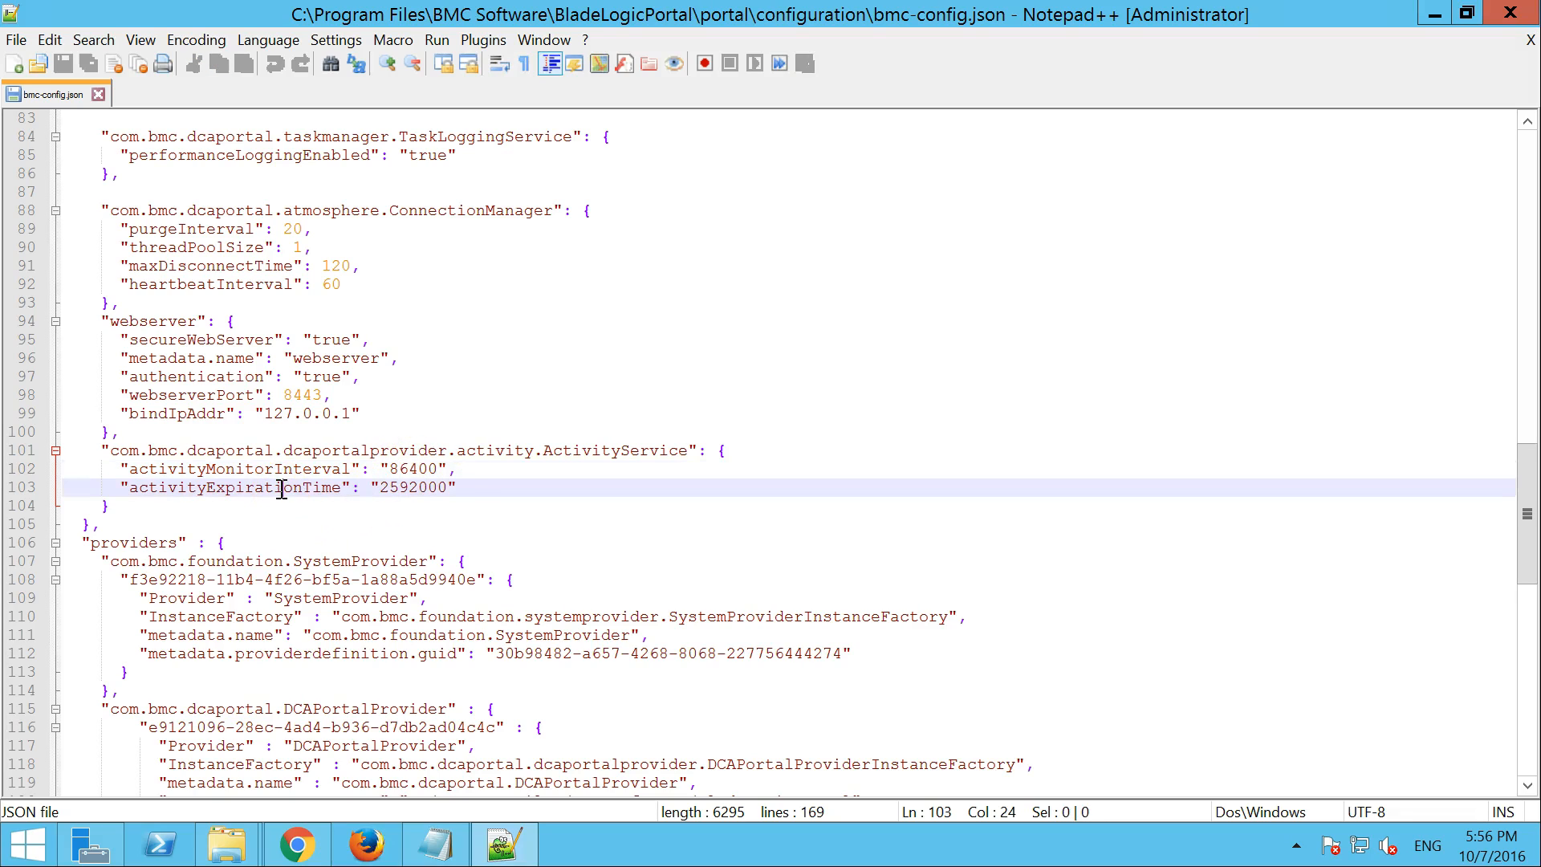